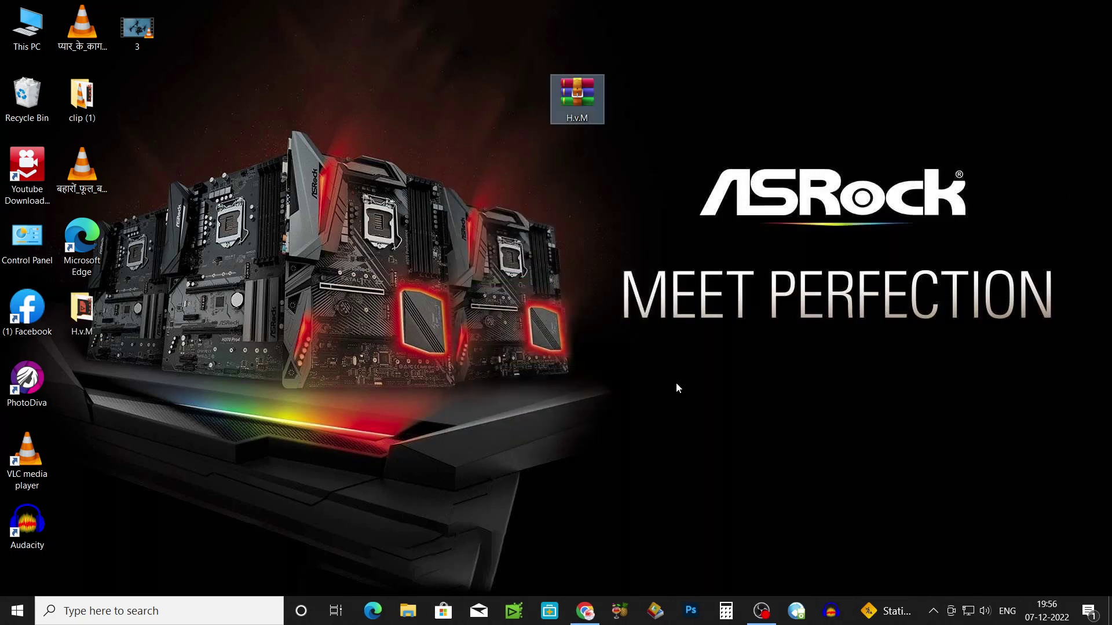
Open the H.v.M folder on the desktop and examine the contents of its data subfolder.
drag(82, 313, 634, 172)
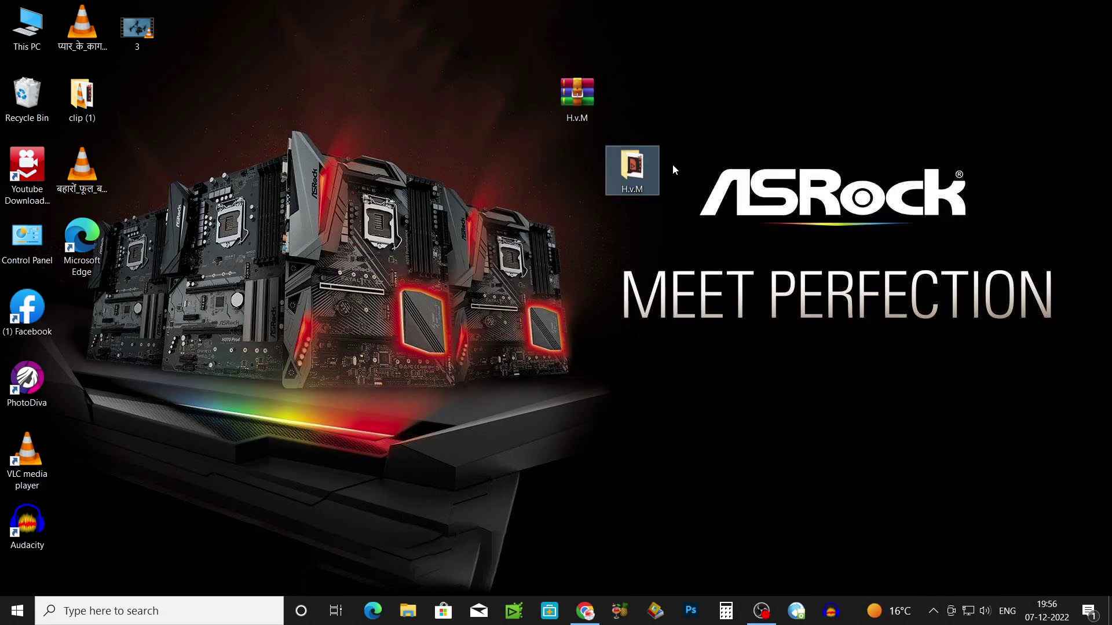
double_click(634, 168)
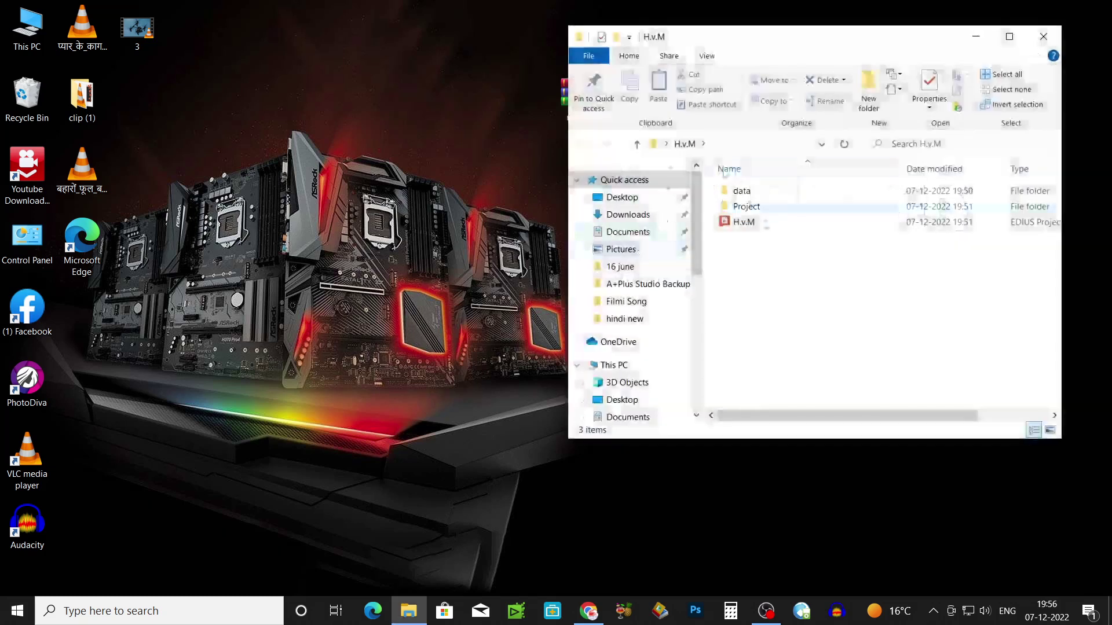
click(778, 227)
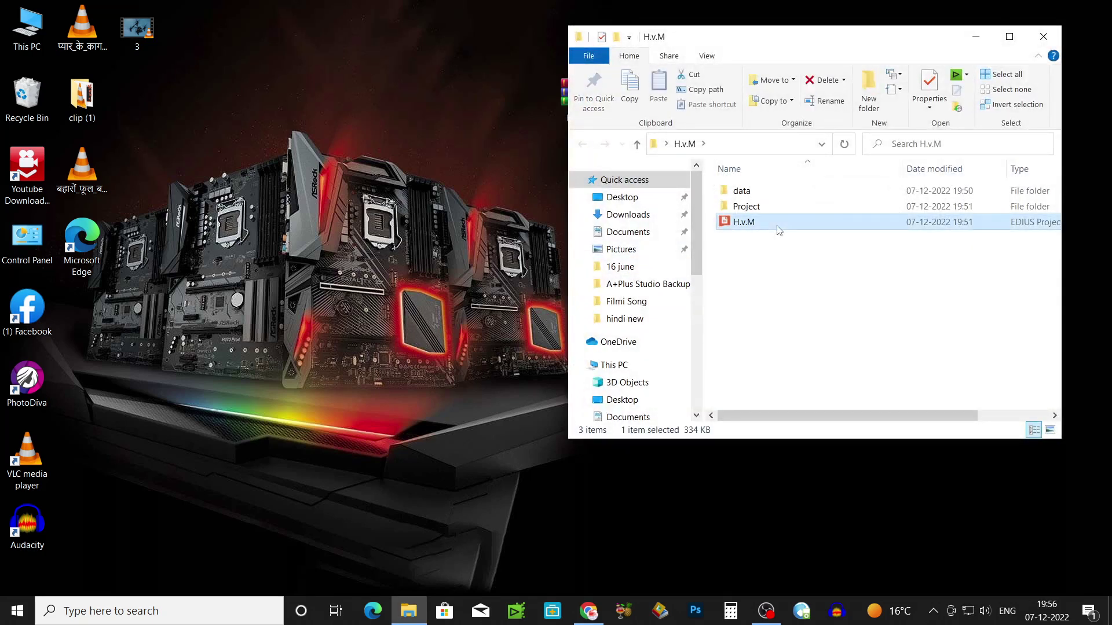
double_click(782, 193)
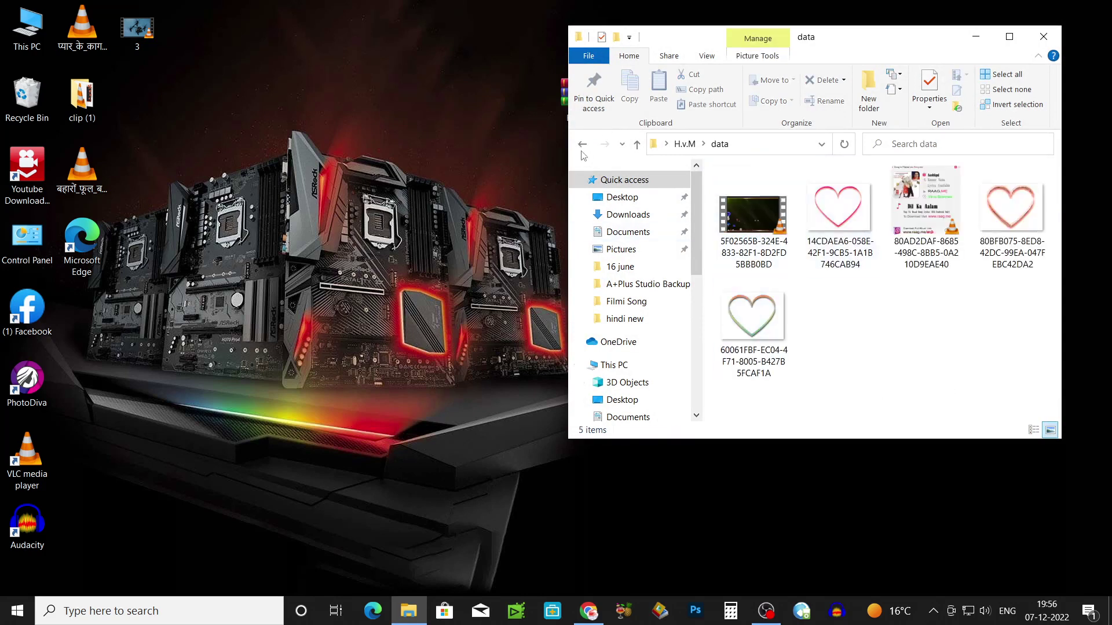
click(583, 144)
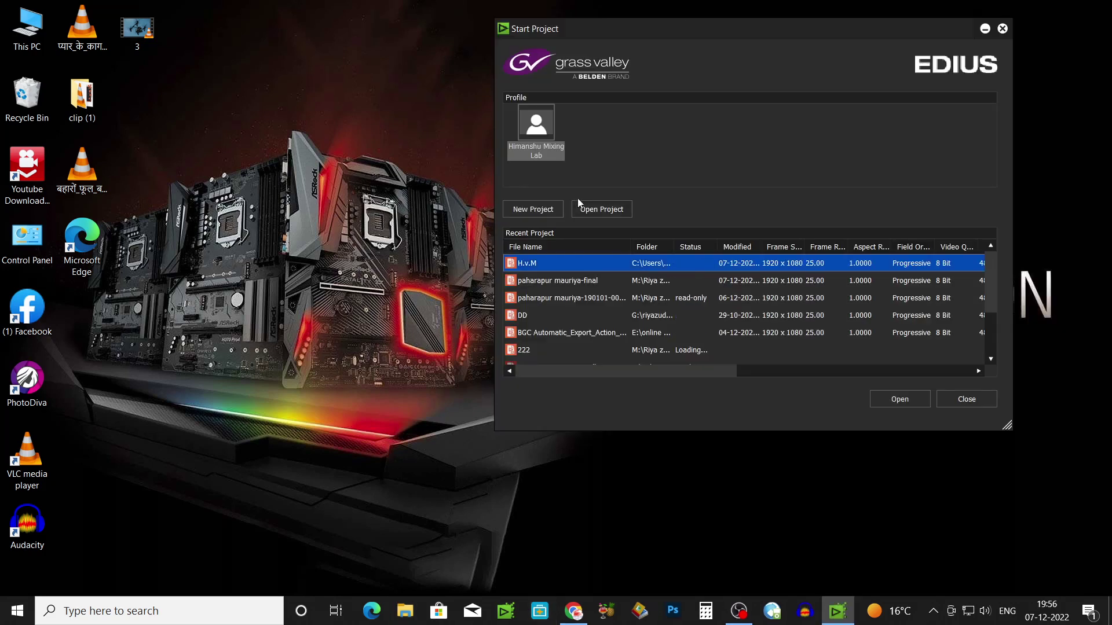
Open the H.v.M project file from the desktop's H.v.M folder in EDIUS.
drag(717, 36, 518, 53)
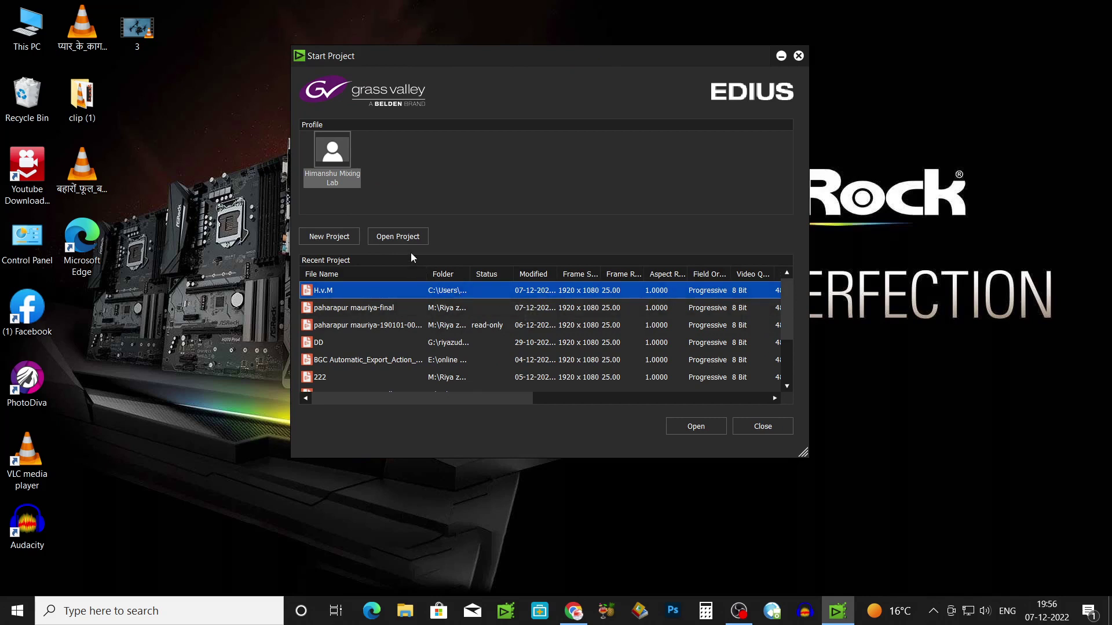
click(398, 237)
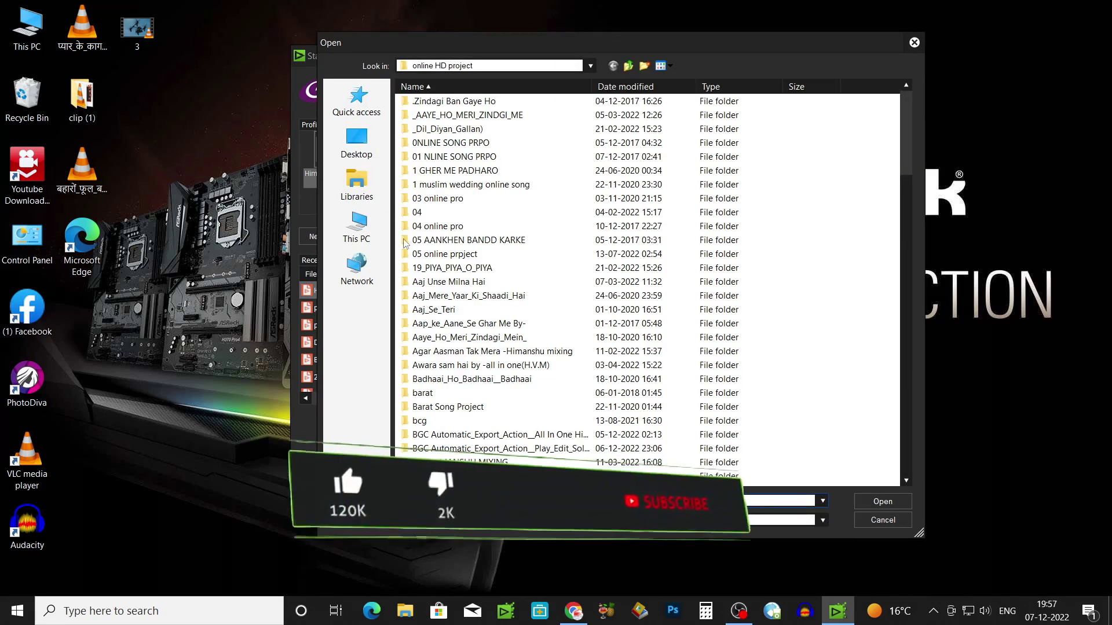
click(361, 152)
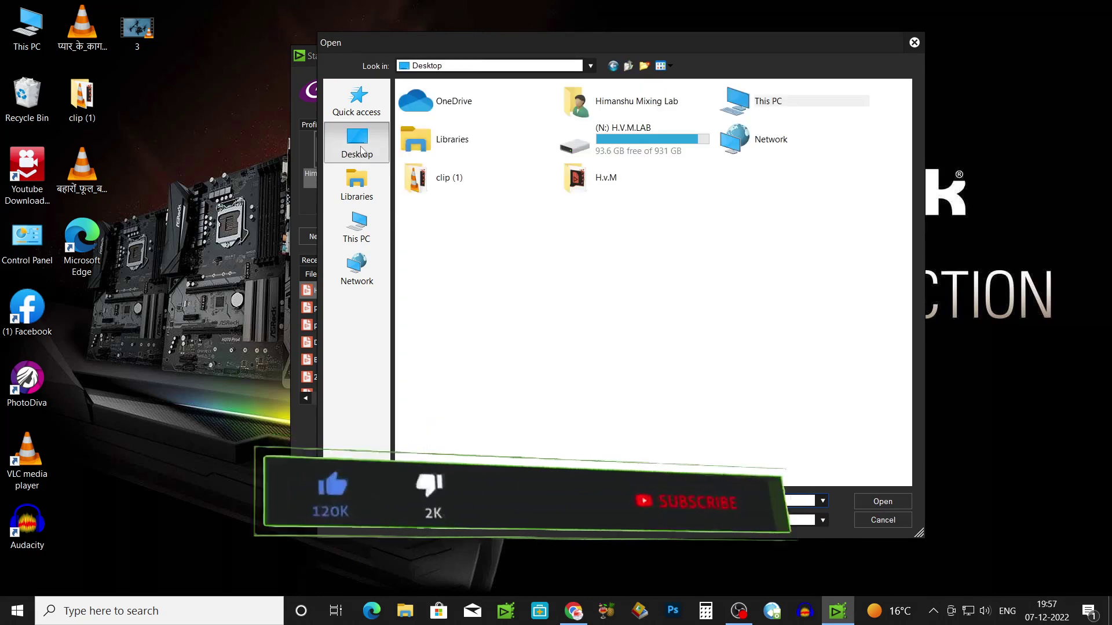
double_click(617, 180)
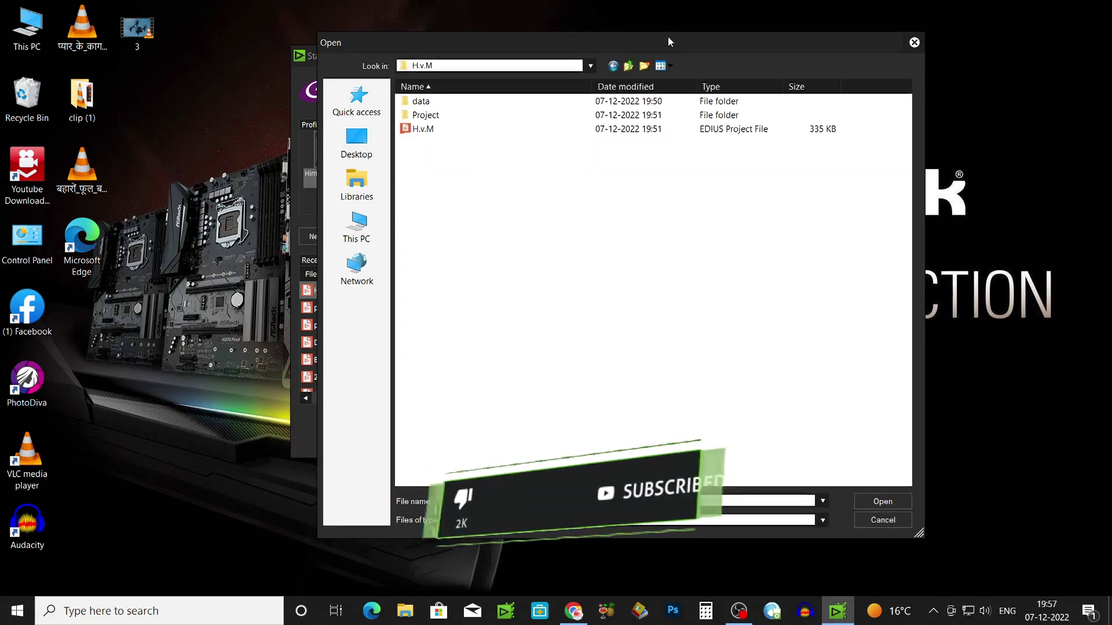
drag(668, 39, 705, 43)
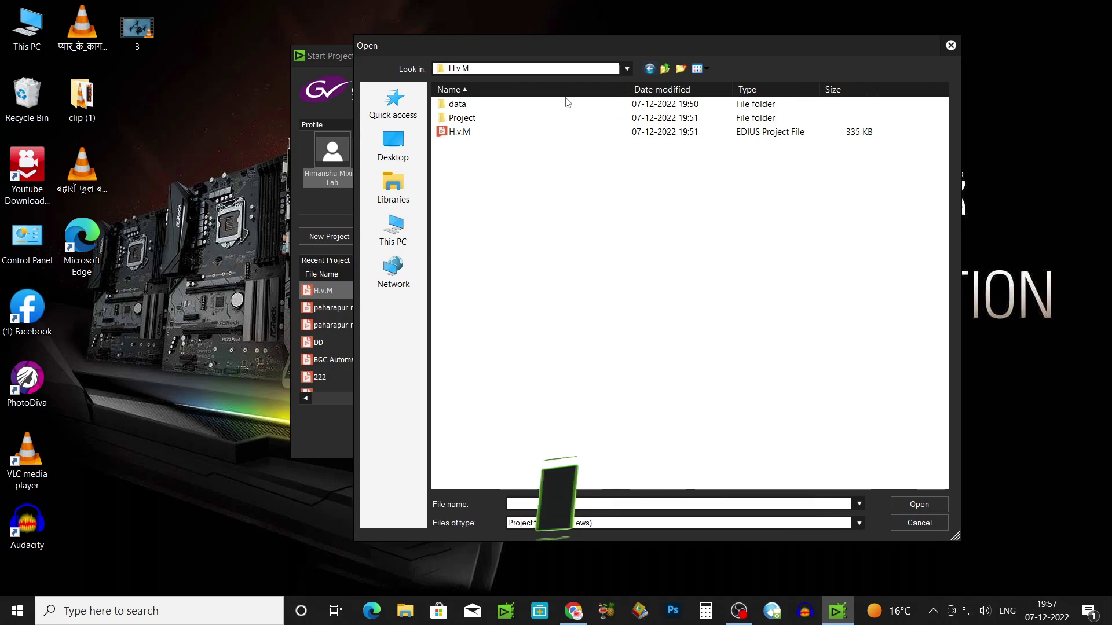
click(528, 133)
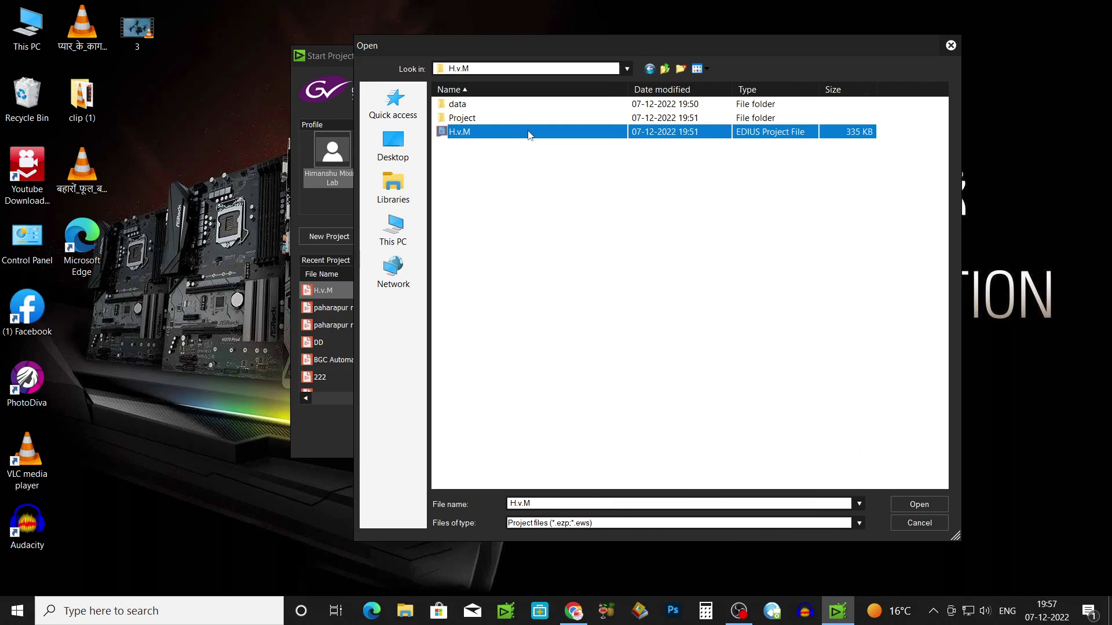
click(905, 504)
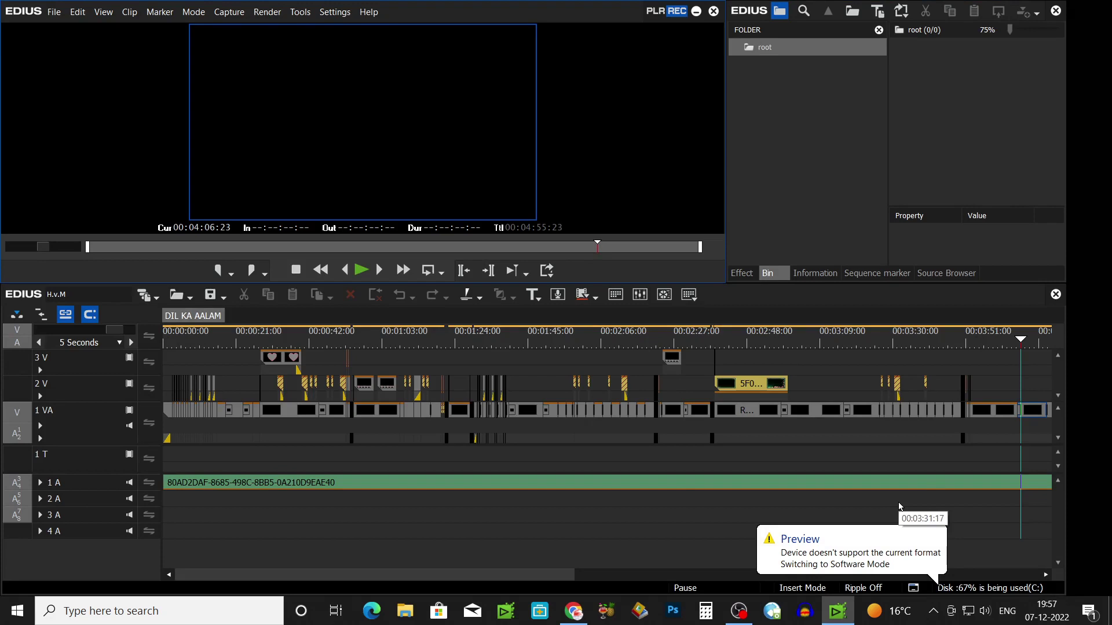
Return the timeline cursor to the start and create a new folder under root in the bin, keeping its default name.
drag(194, 335, 164, 336)
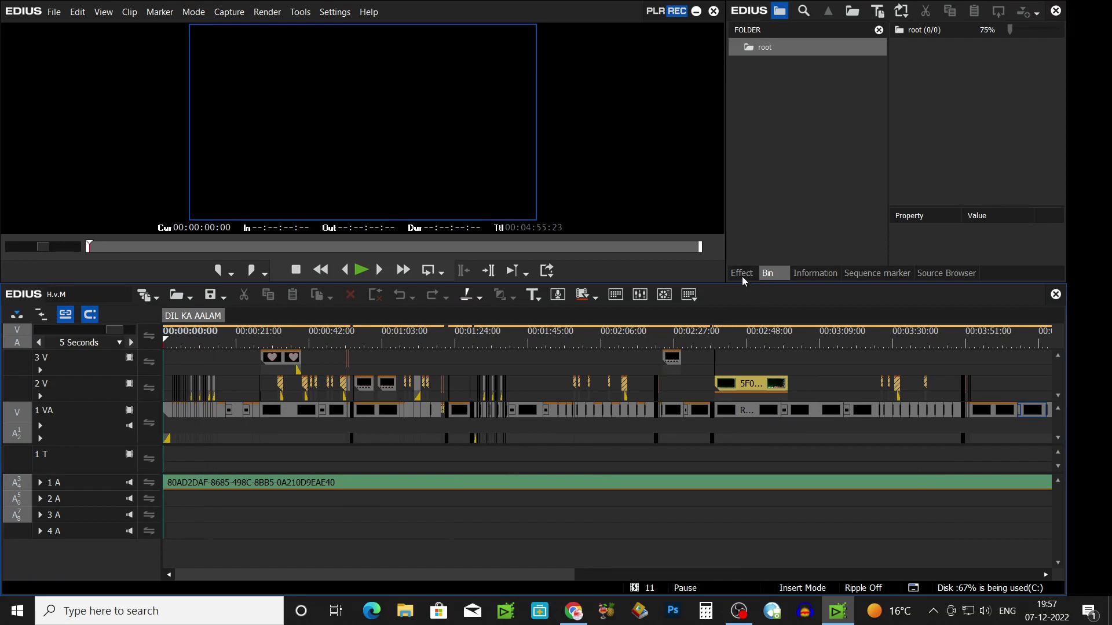
right_click(803, 79)
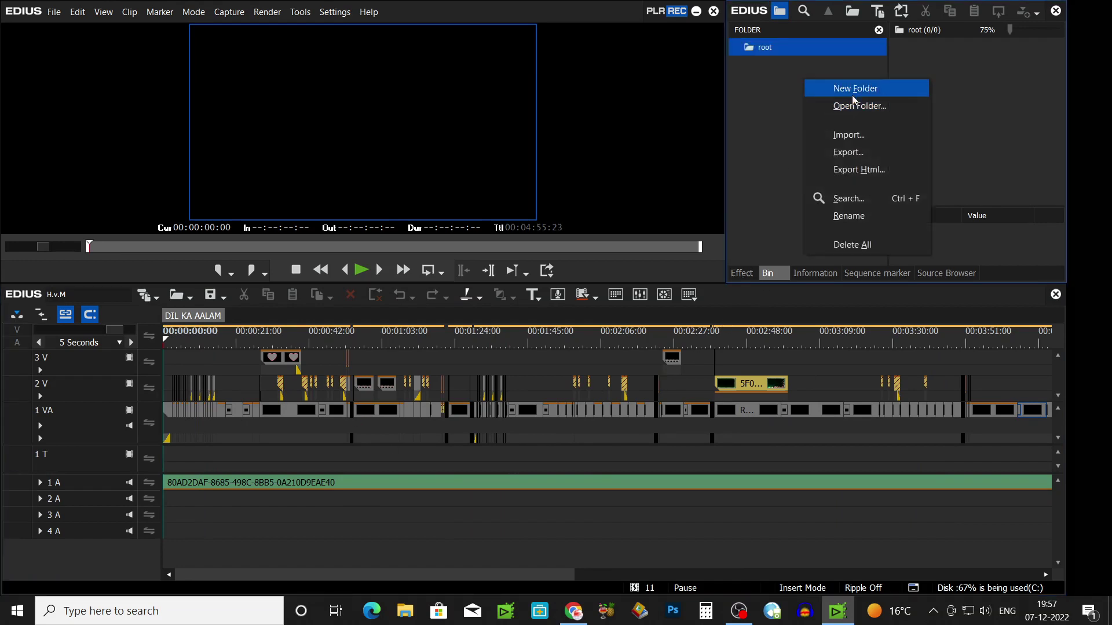
click(853, 96)
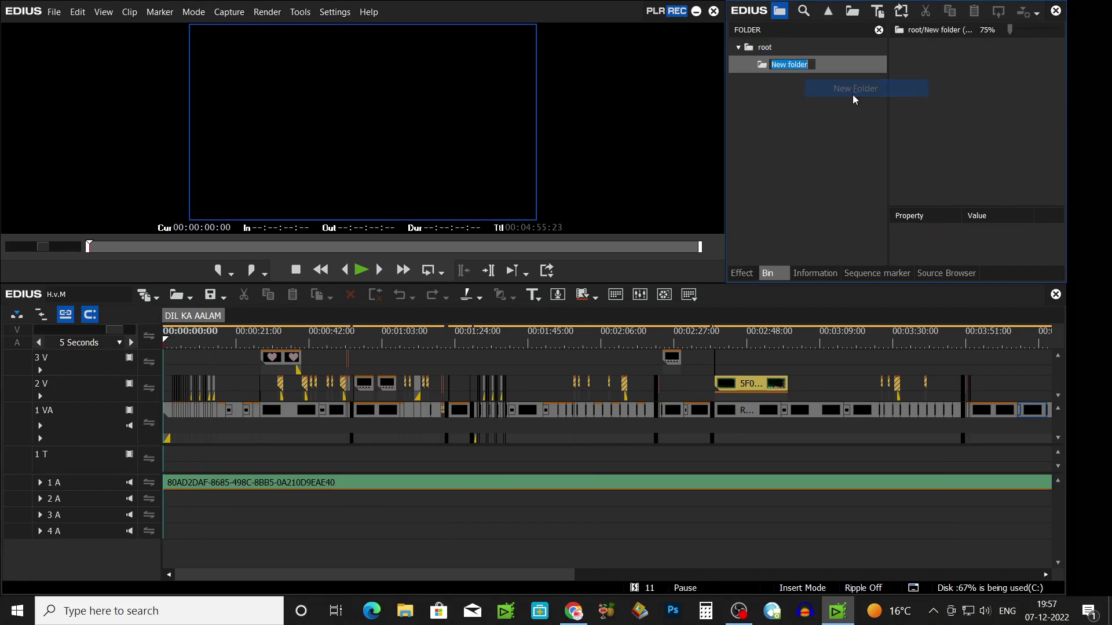
click(927, 84)
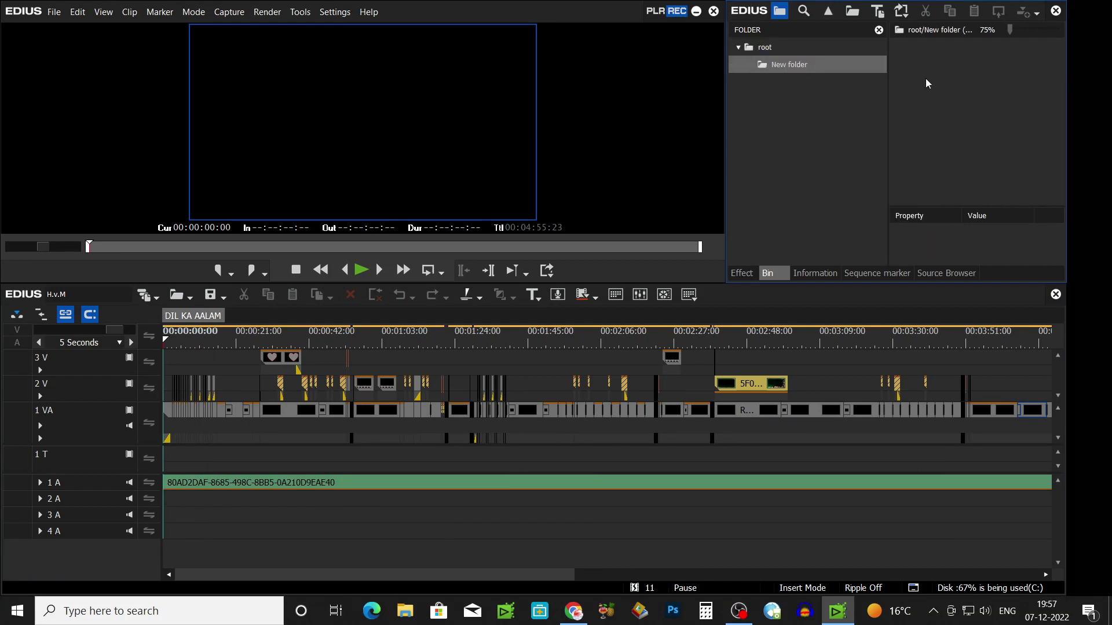
Import all video clips from the New fold folder, inside All In One Potage on drive D, into the new bin folder.
double_click(844, 104)
click(501, 226)
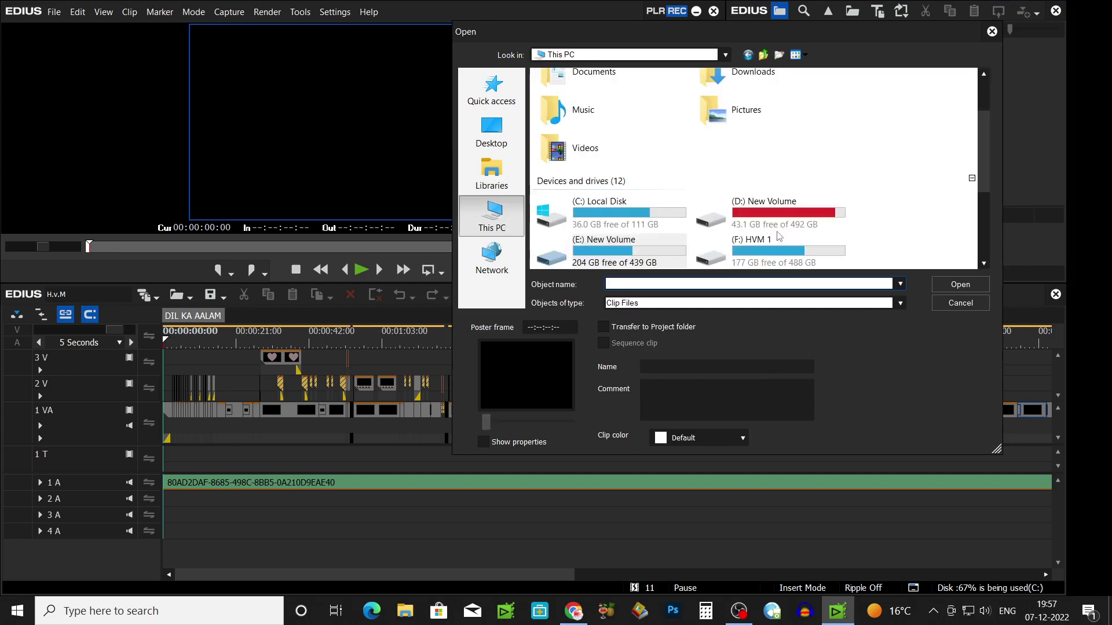
double_click(814, 217)
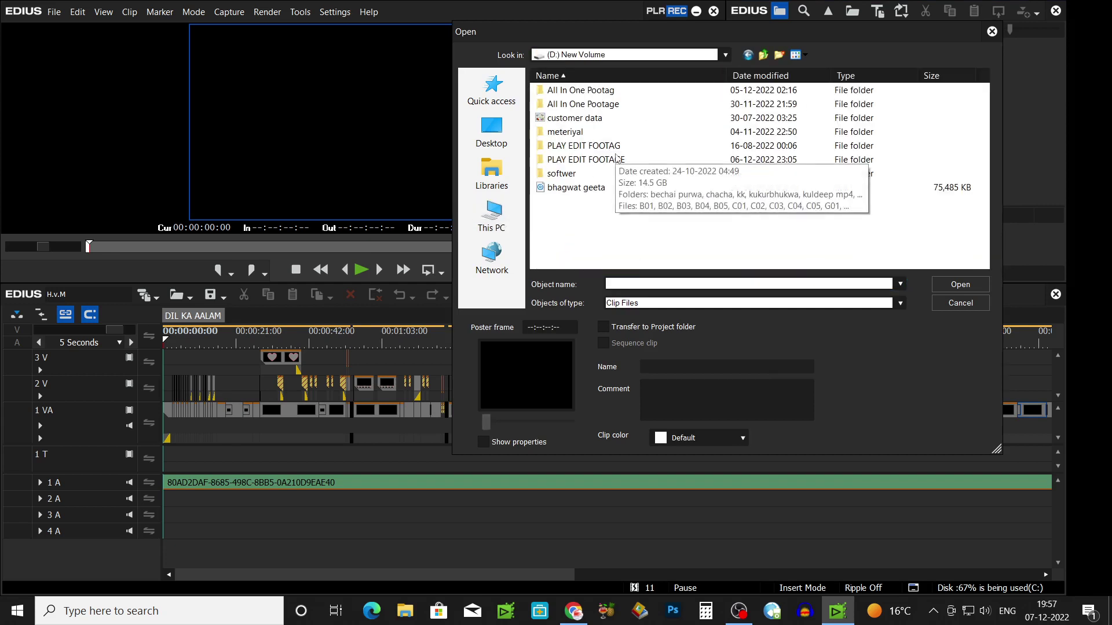
double_click(623, 107)
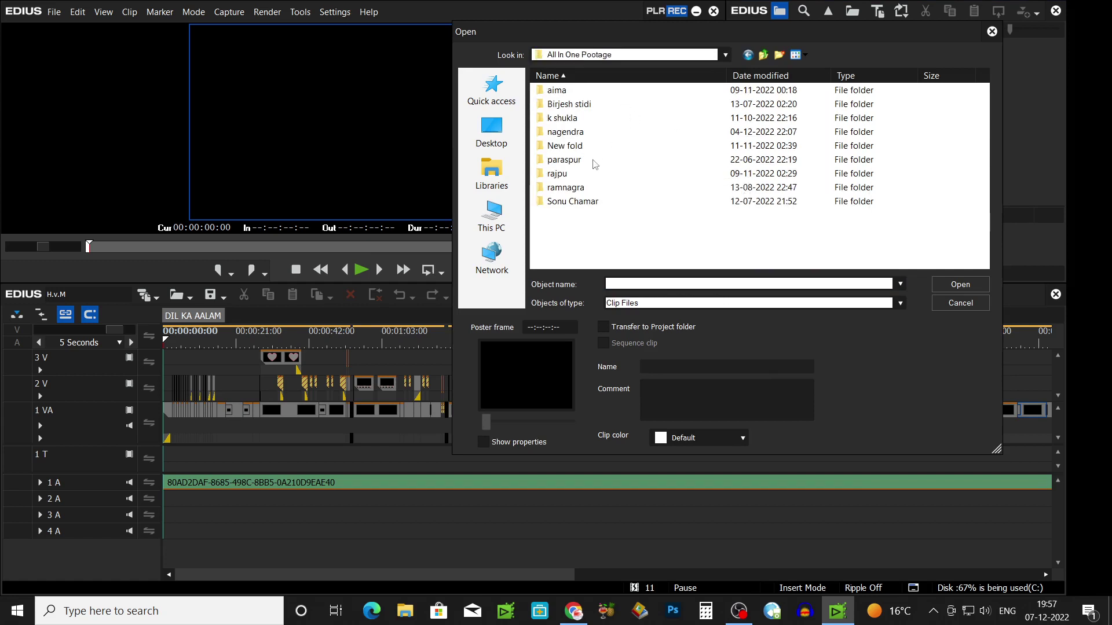
double_click(591, 148)
click(627, 214)
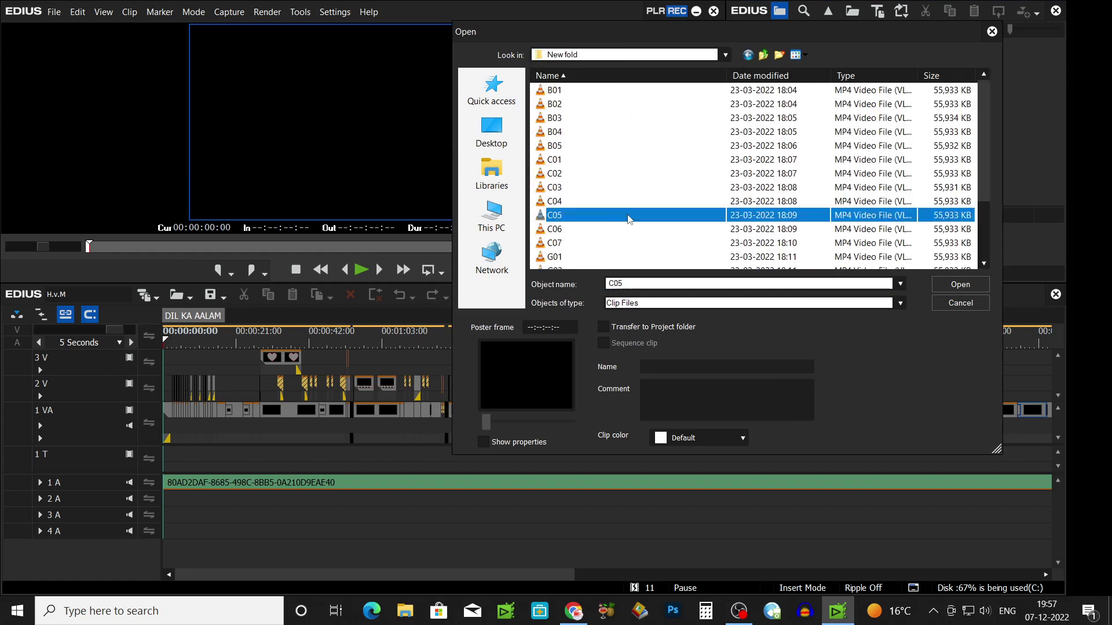
key(ctrl+a)
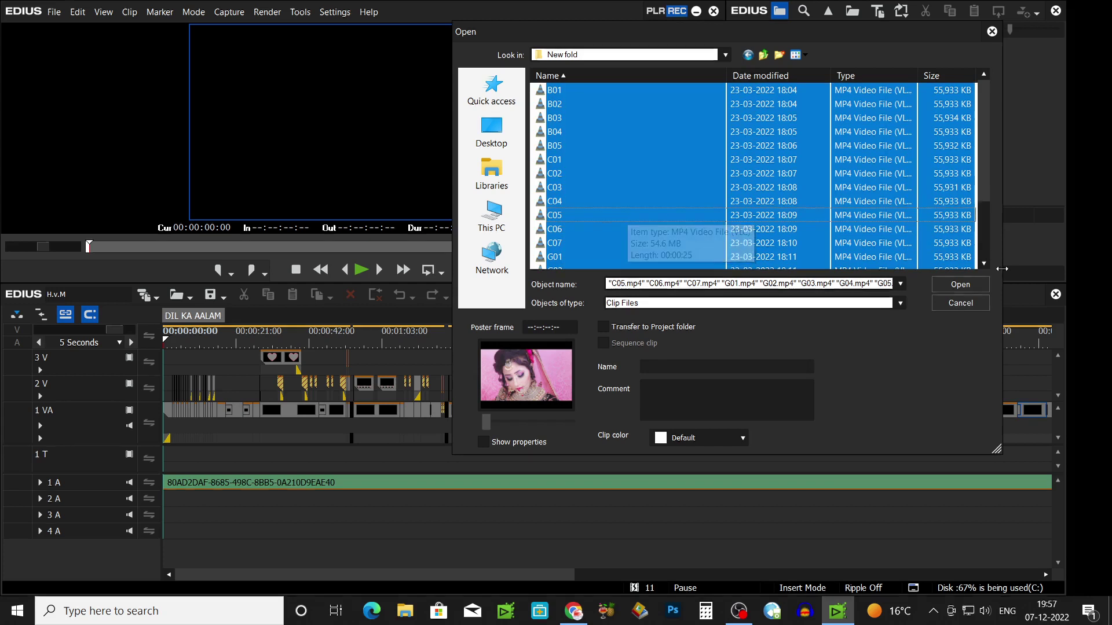
click(979, 286)
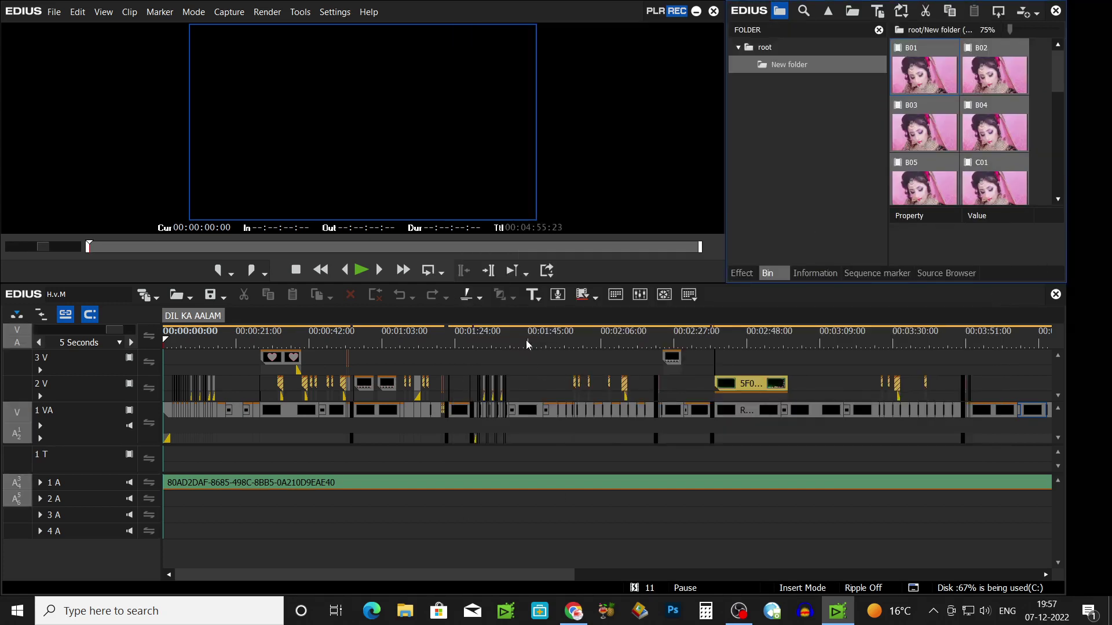
Place the imported clips without audio at the start of track 2 V in the nested Reaplace video sequence, and return to DIL KA AALAM.
double_click(528, 412)
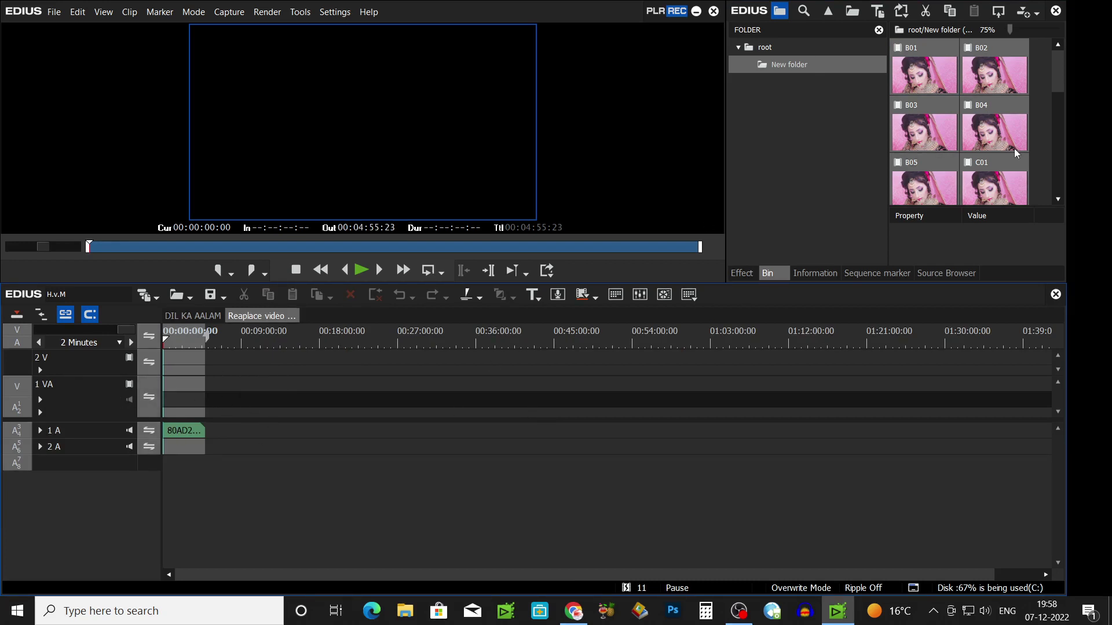
drag(931, 72, 154, 363)
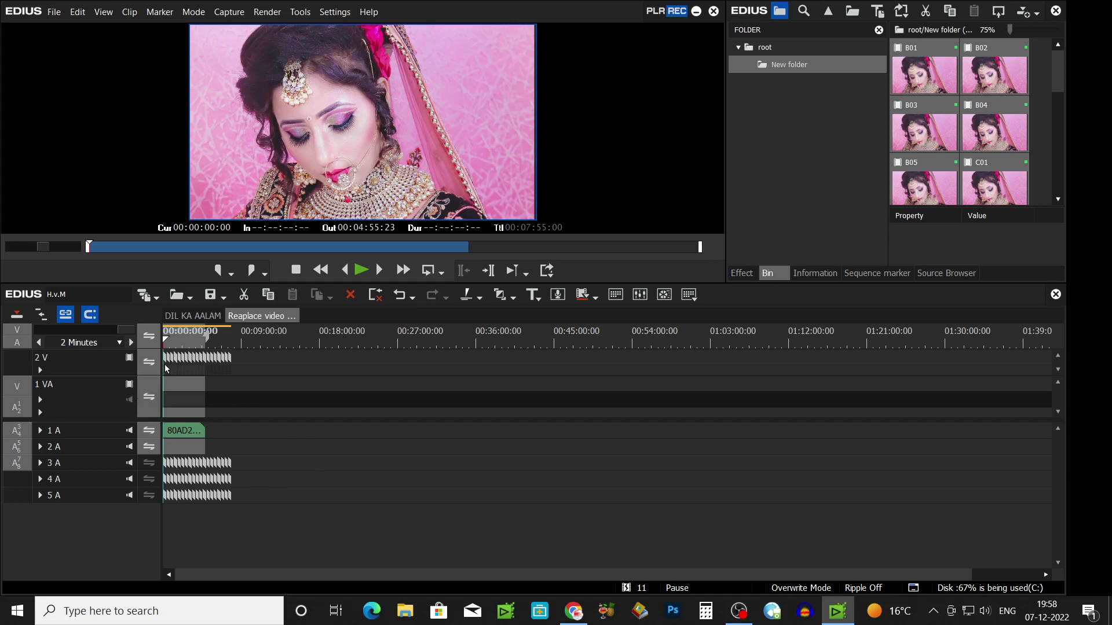
key(Delete)
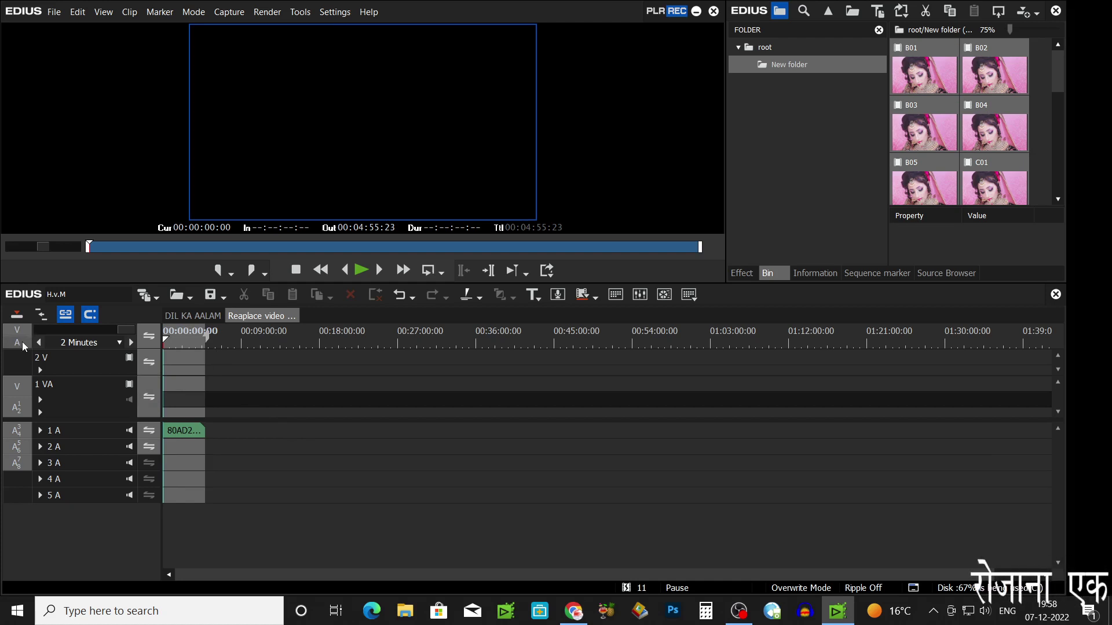
drag(925, 74, 174, 359)
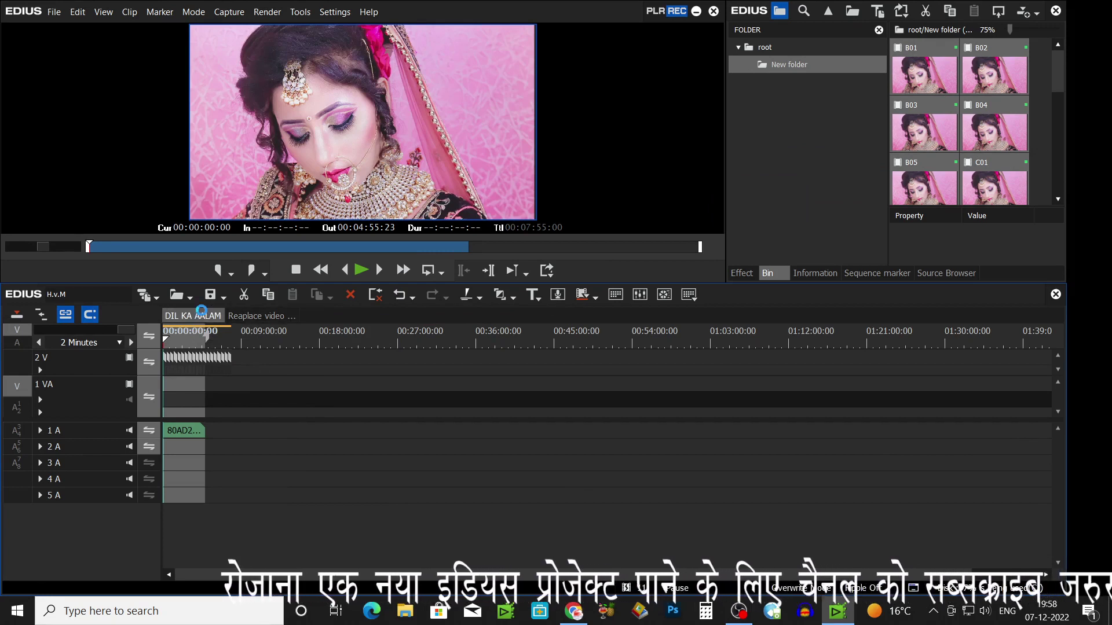
click(212, 313)
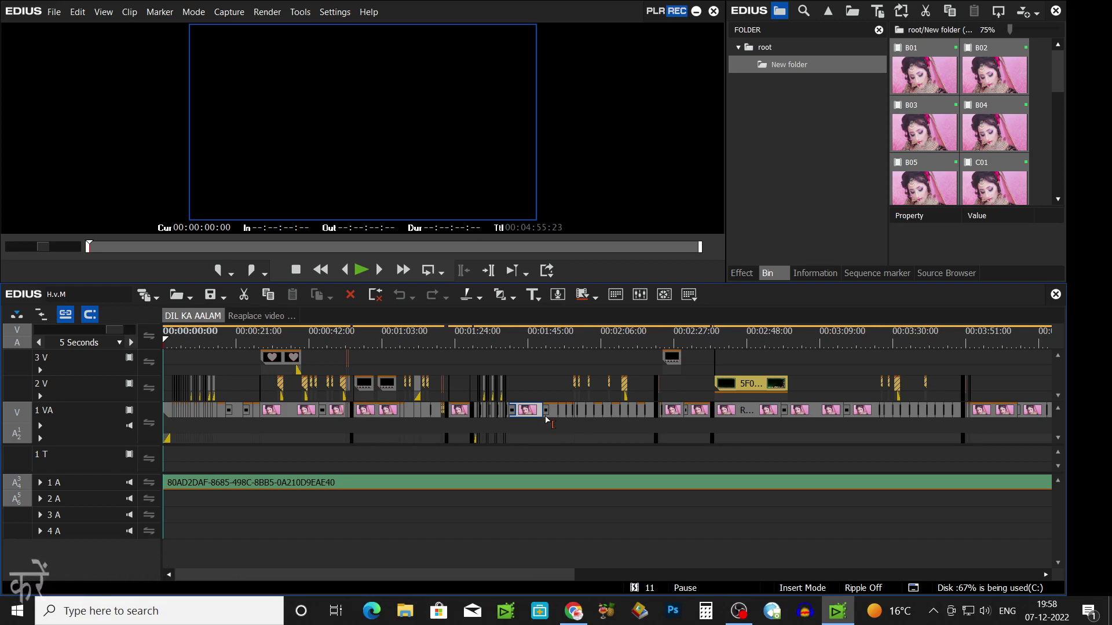
Open the lost-clip restoration list, select every lost clip, and choose to relink them all from a folder.
click(647, 587)
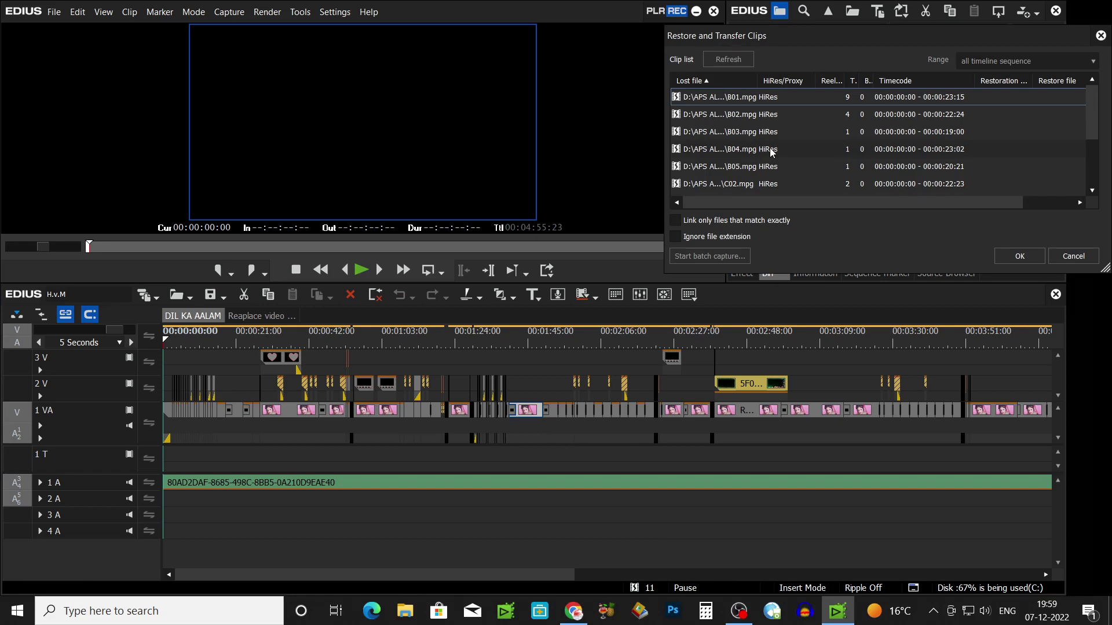
click(771, 152)
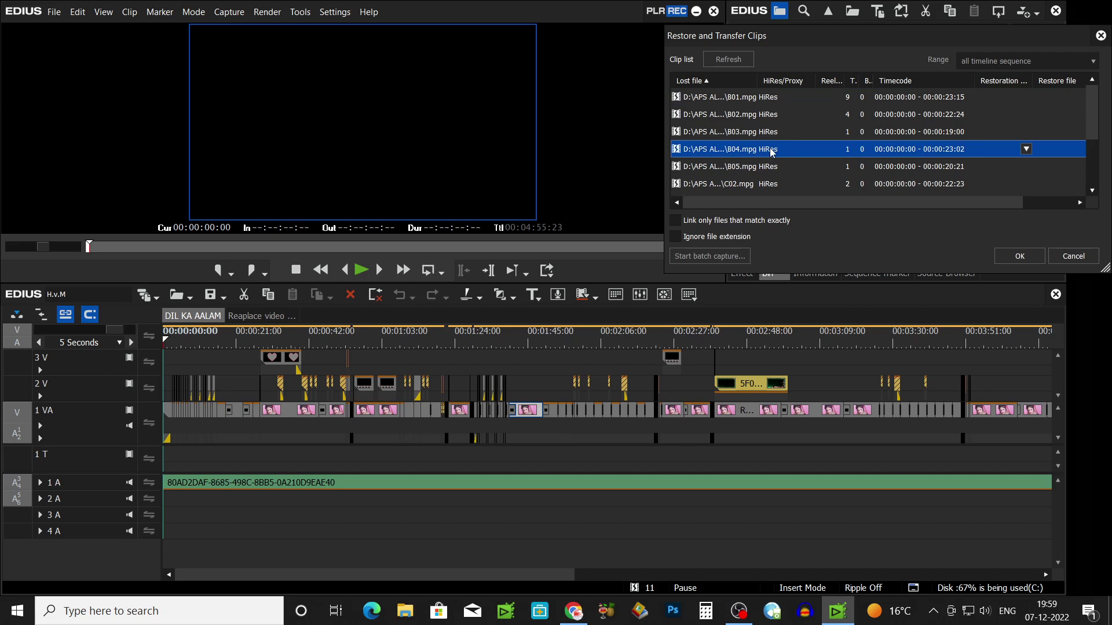
key(ctrl+a)
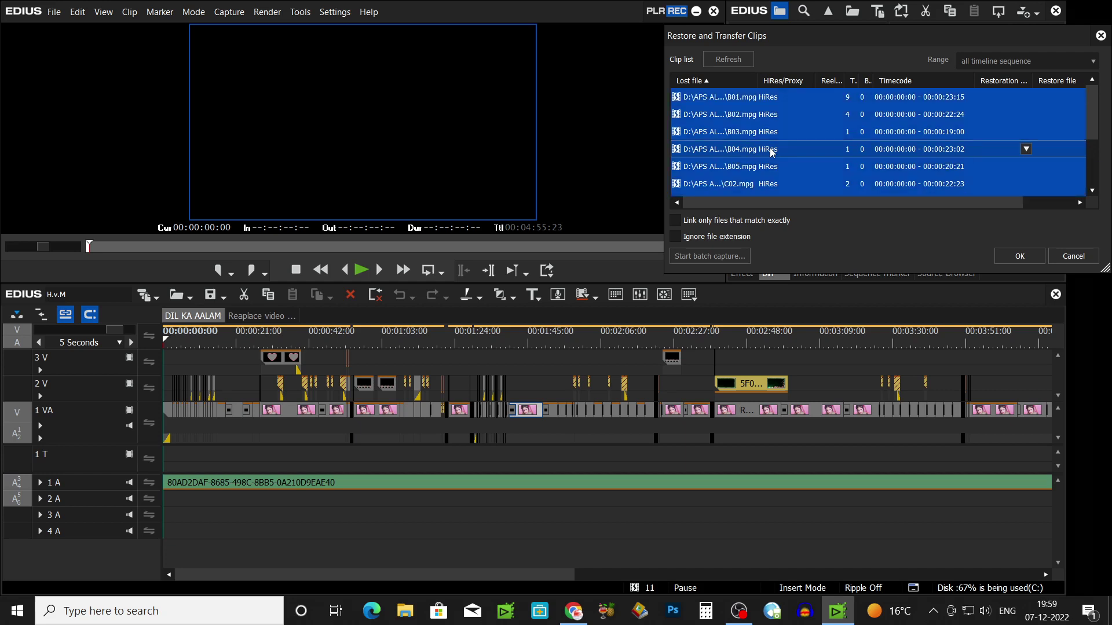
scroll(901, 141, down, 2)
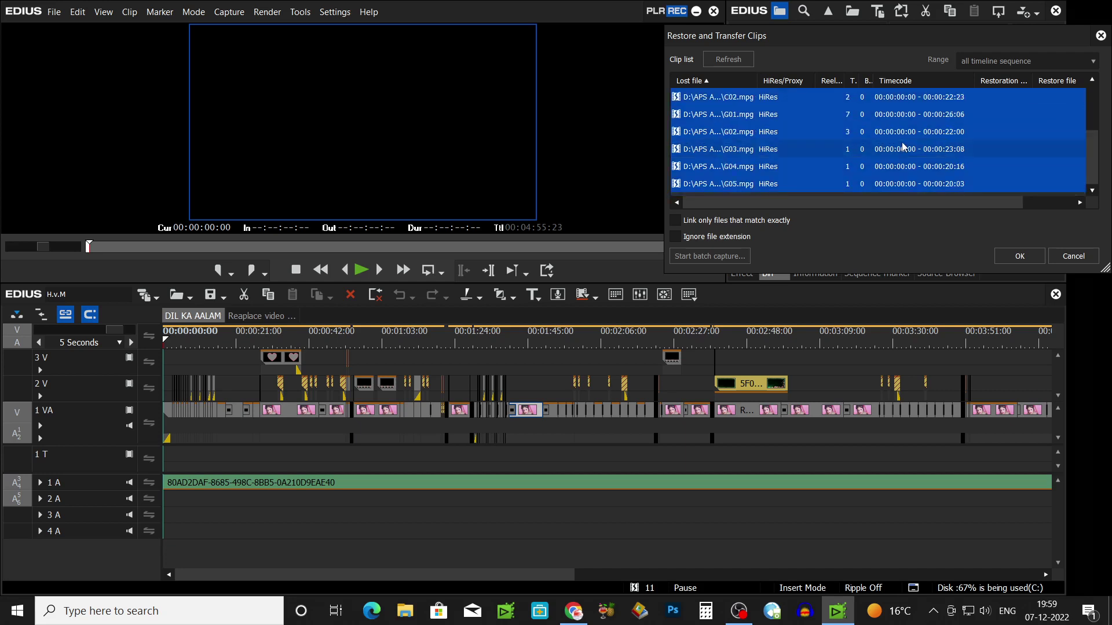
scroll(901, 142, up, 2)
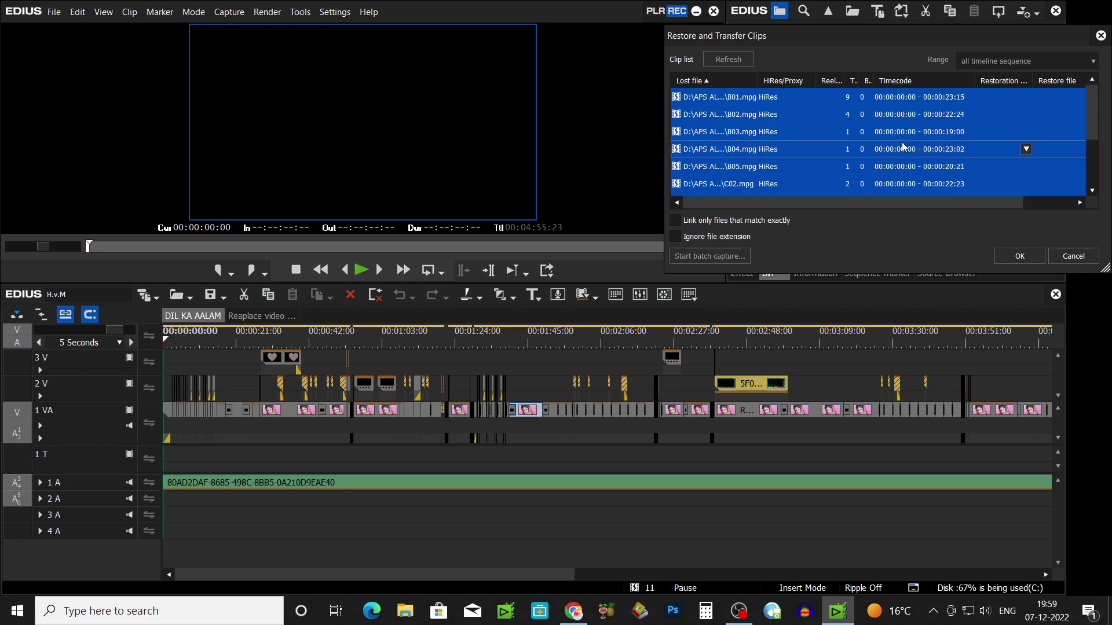
click(1026, 149)
click(1018, 182)
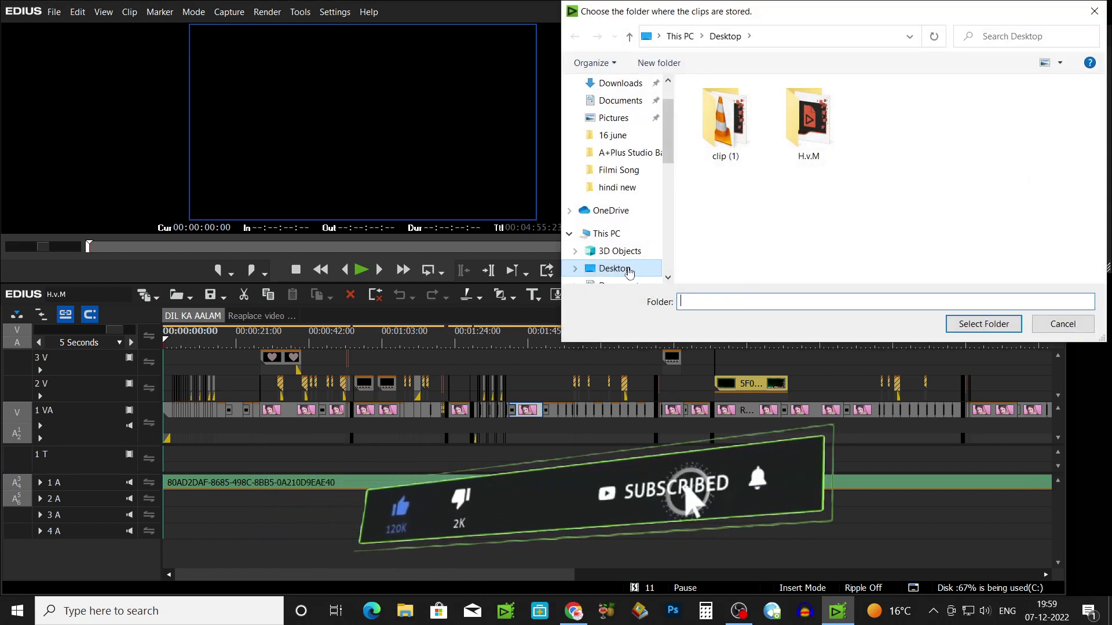
Relink the lost clips to the All In One Pootag folder on drive D and apply the restoration.
click(629, 269)
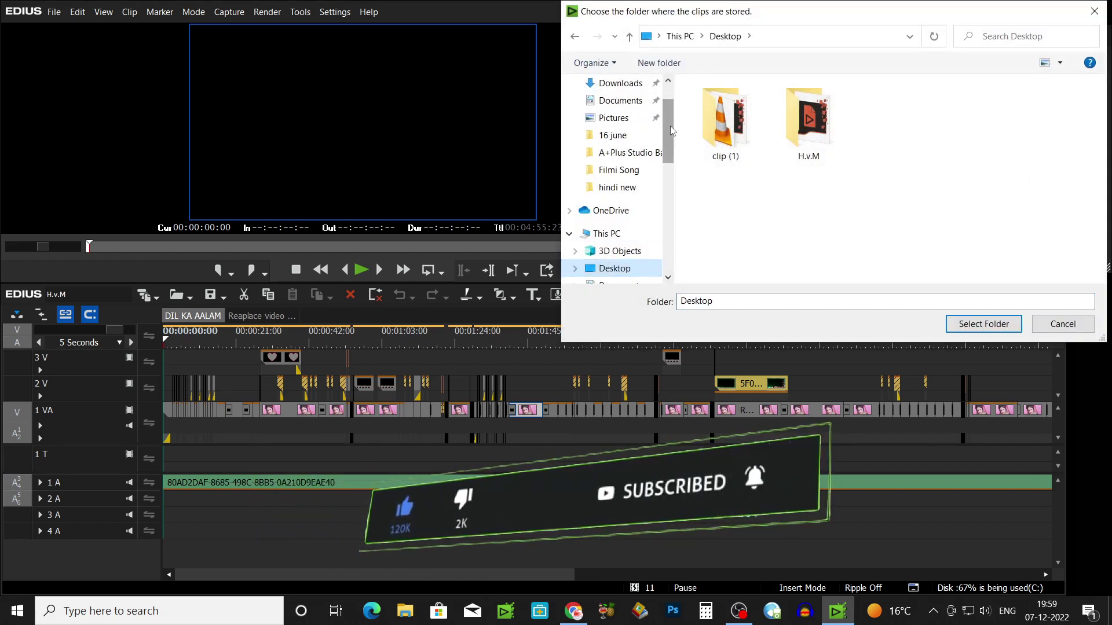
drag(670, 119, 669, 148)
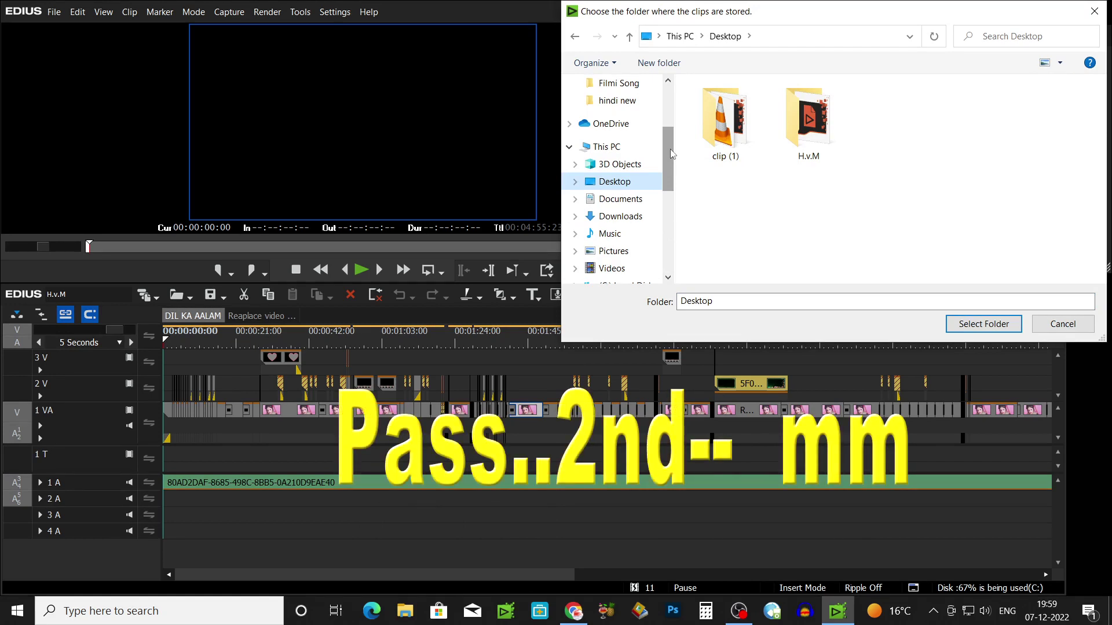
drag(669, 148, 670, 173)
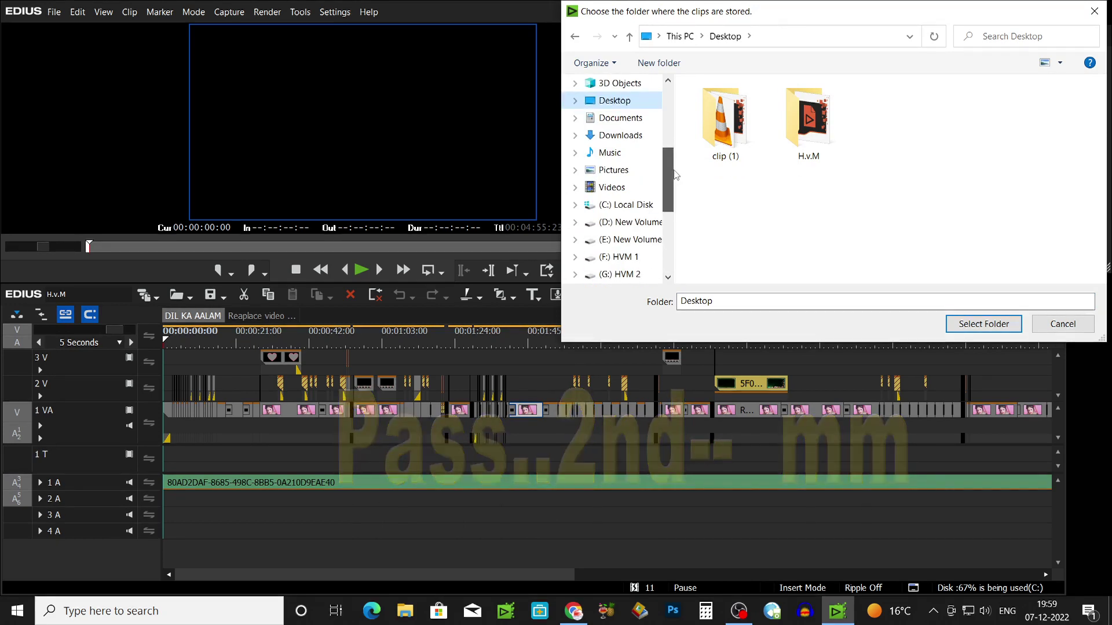
click(635, 226)
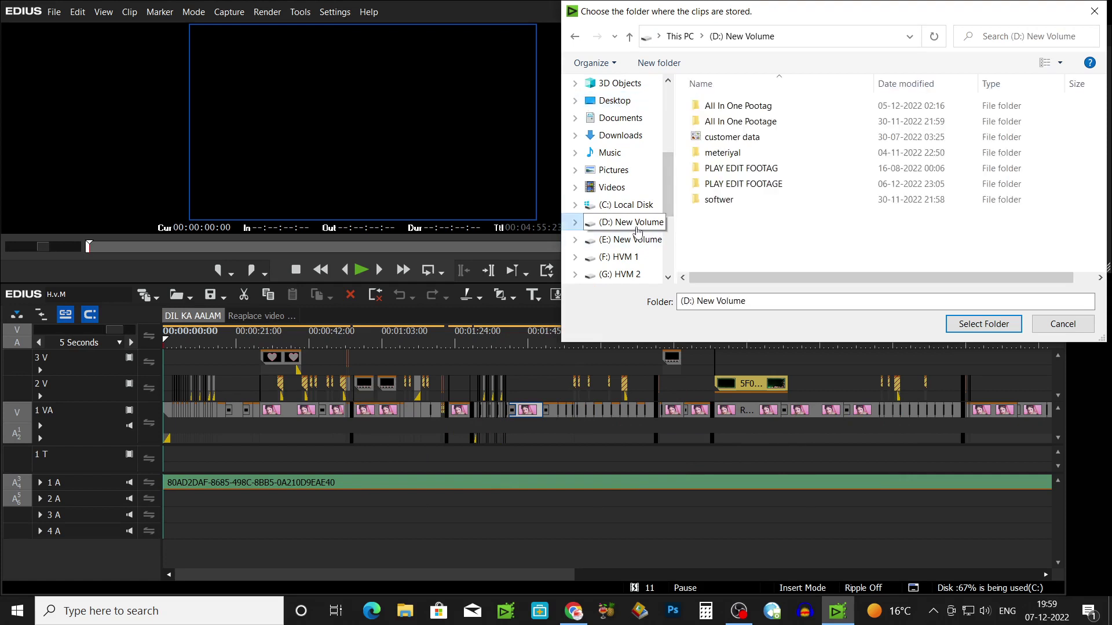
click(769, 106)
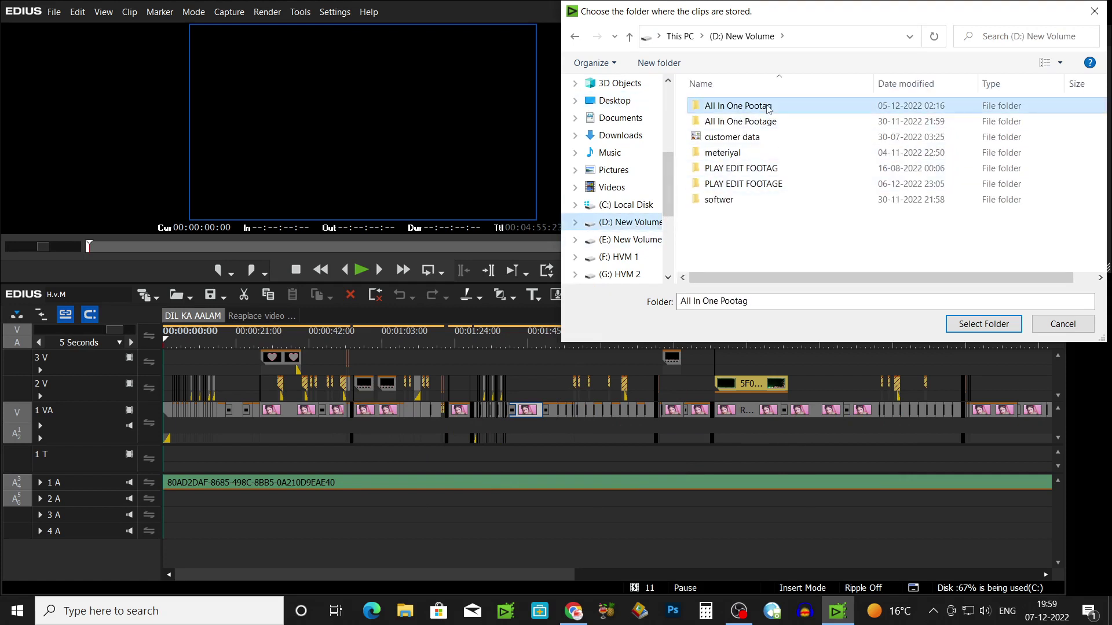
click(983, 324)
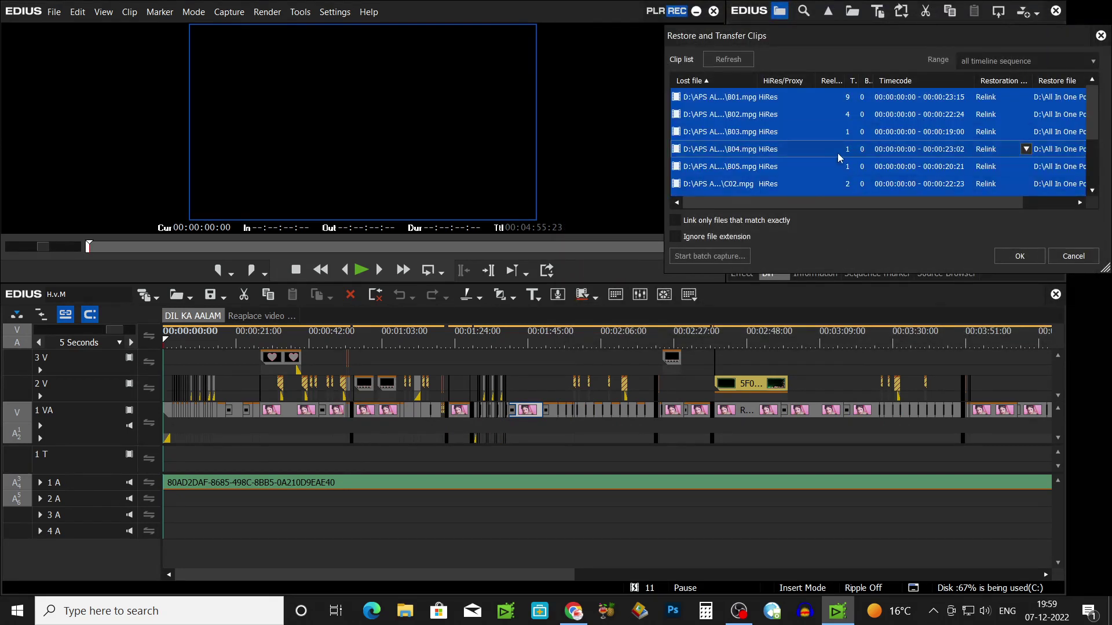
click(1020, 256)
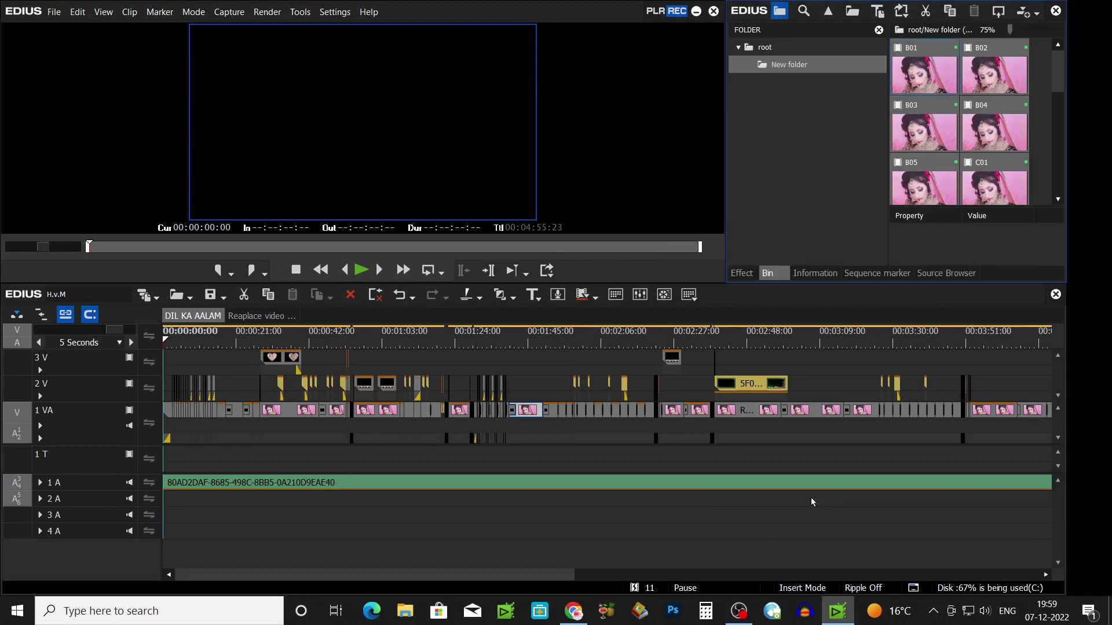
Scrub through the first minute of the DIL KA AALAM sequence, return to the start and play it.
click(282, 342)
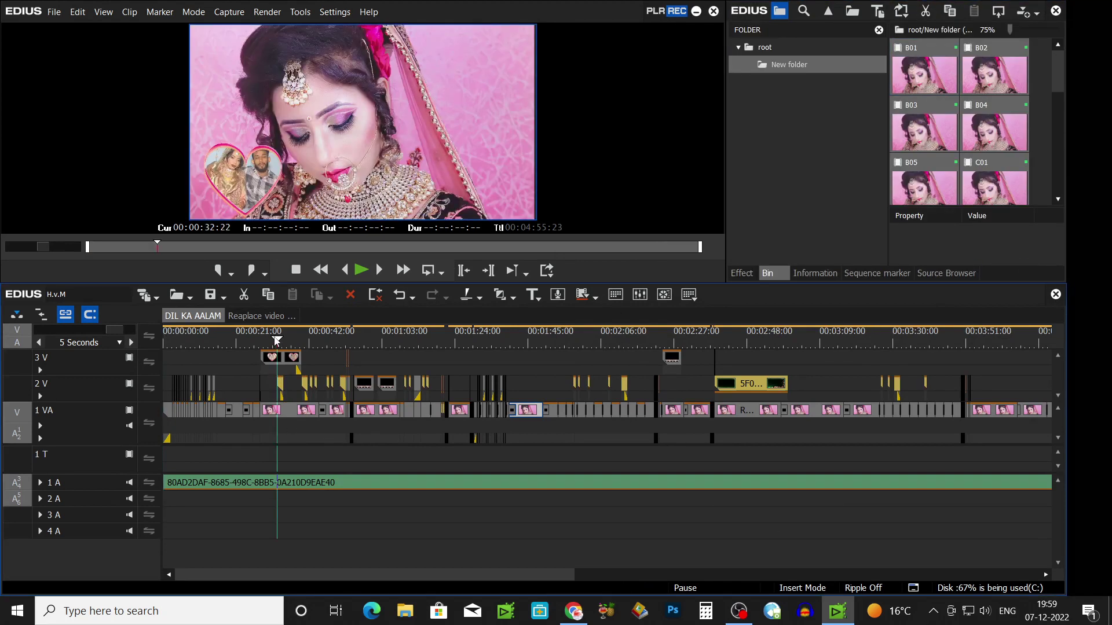
drag(289, 342, 352, 335)
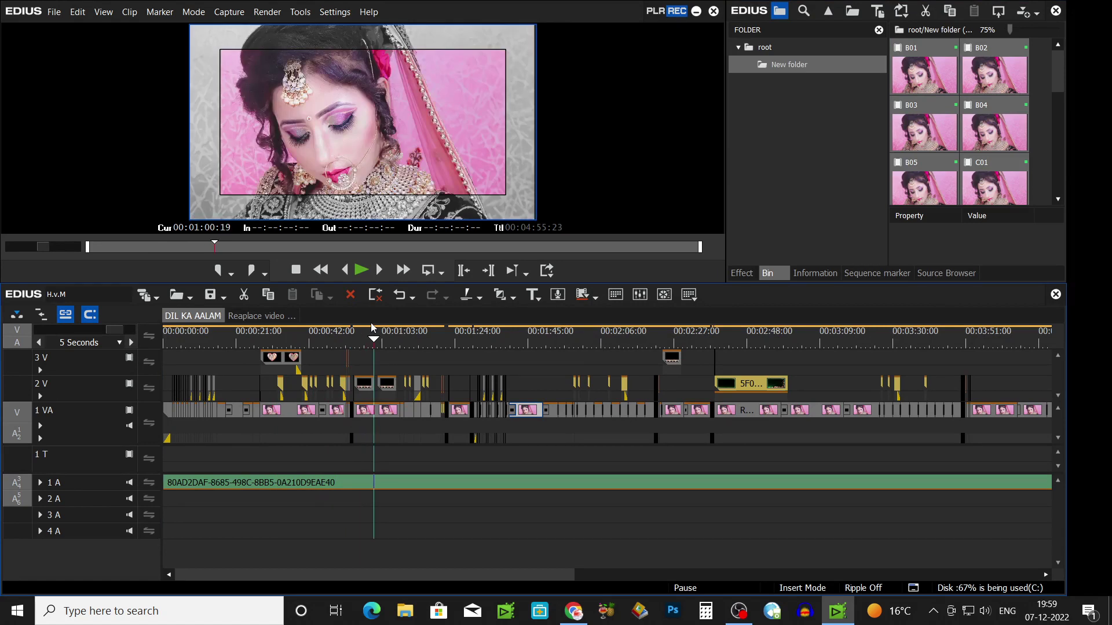
drag(396, 338, 154, 342)
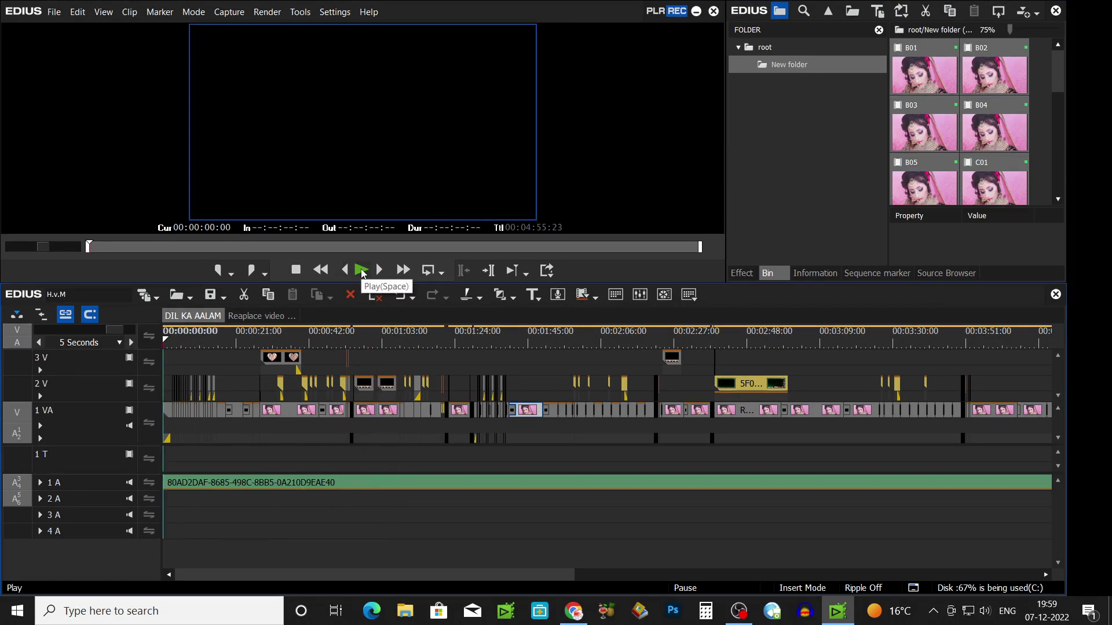
click(362, 270)
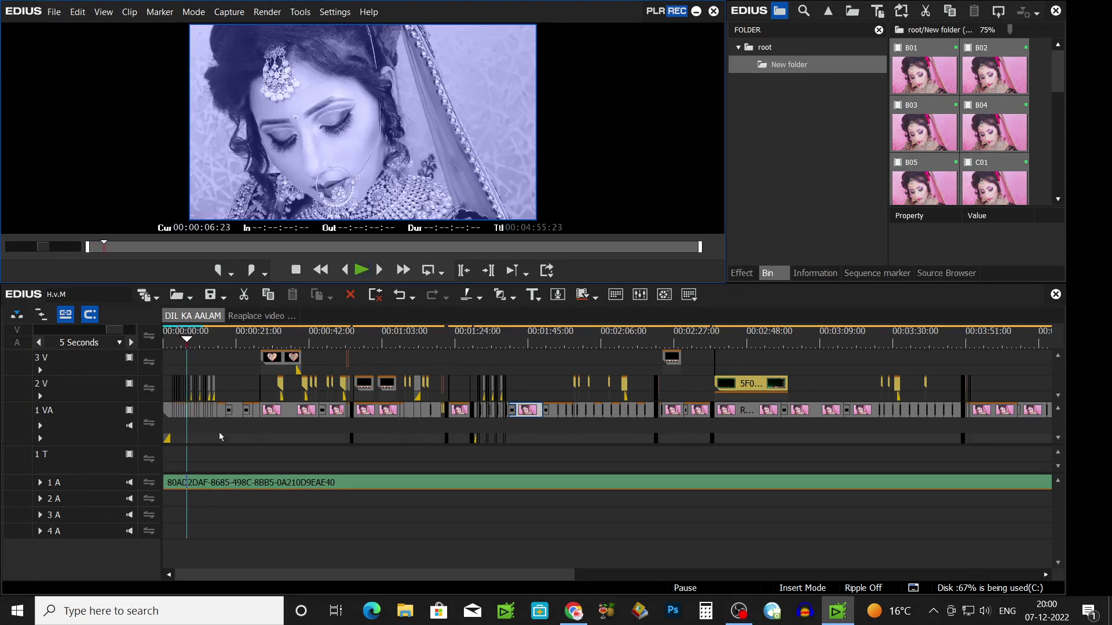
Preview the sequence up to about 00:01:08, alternately muting and unmuting audio track 1 A, and leave the track unmuted.
click(130, 483)
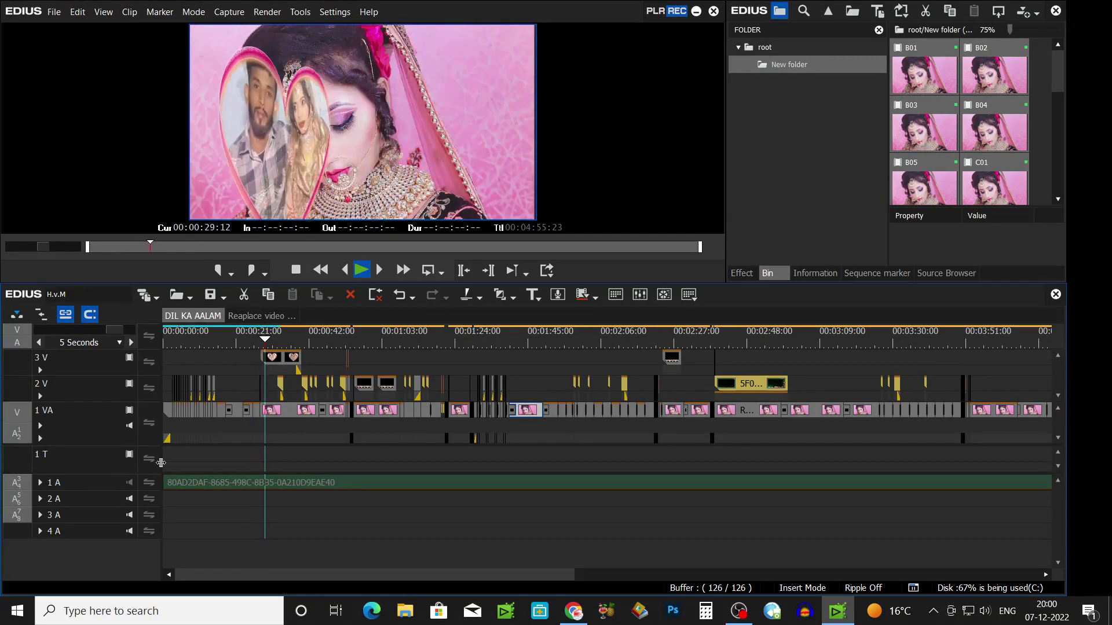
click(130, 485)
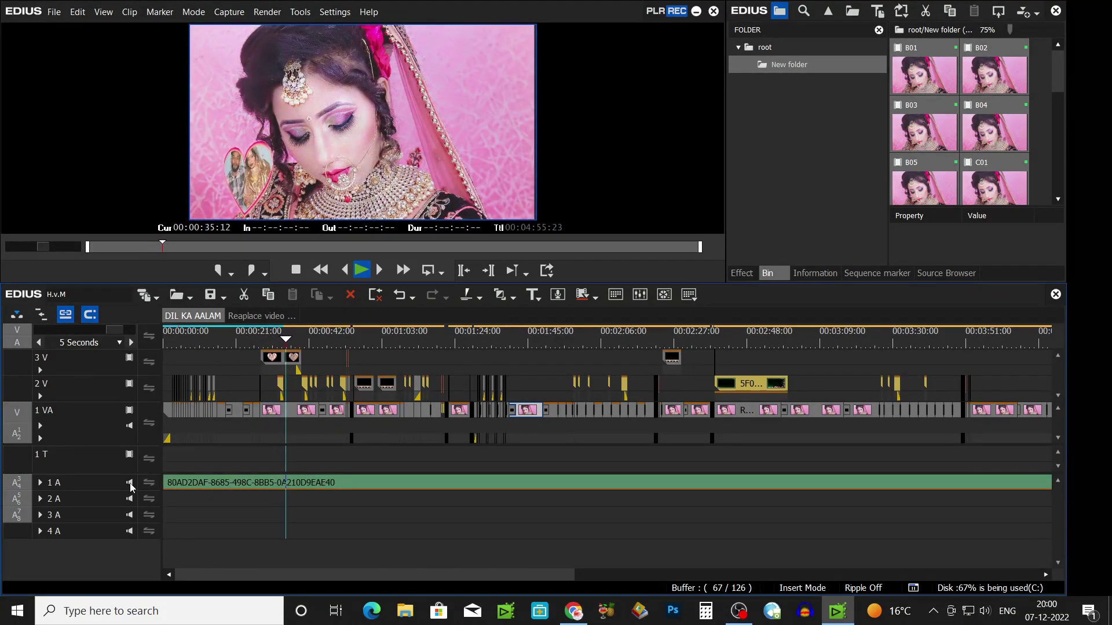
click(131, 485)
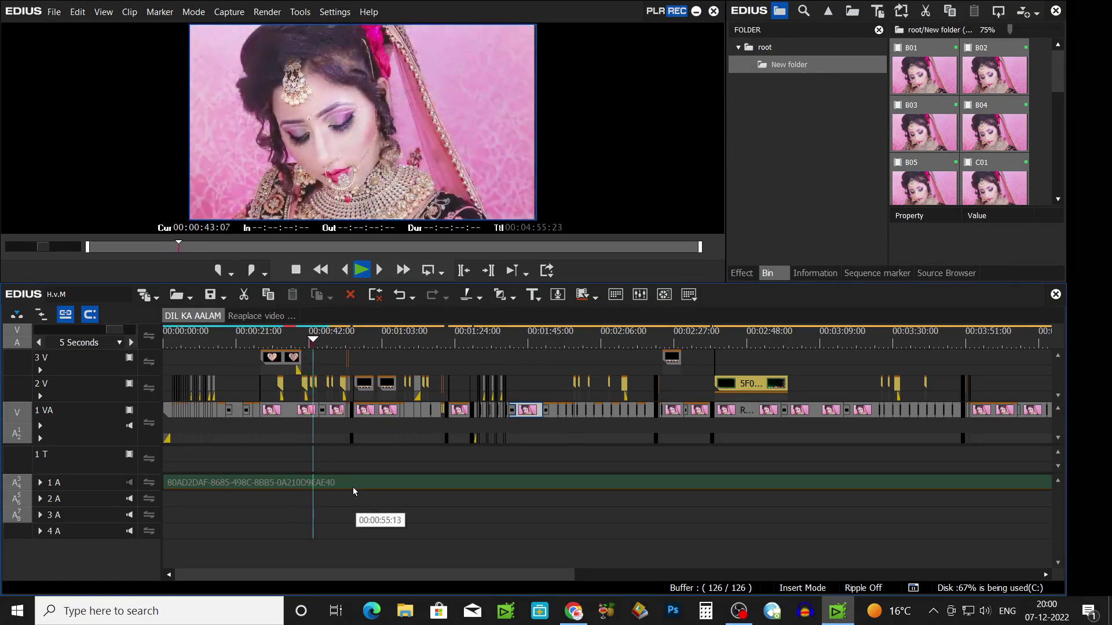
click(129, 483)
click(355, 339)
click(377, 335)
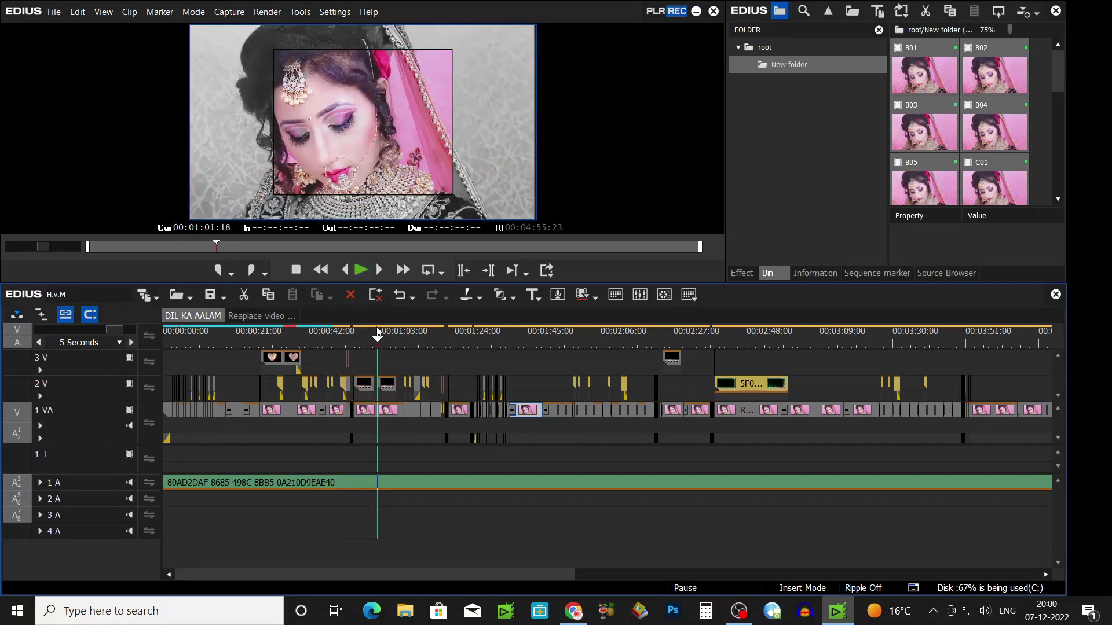
click(130, 482)
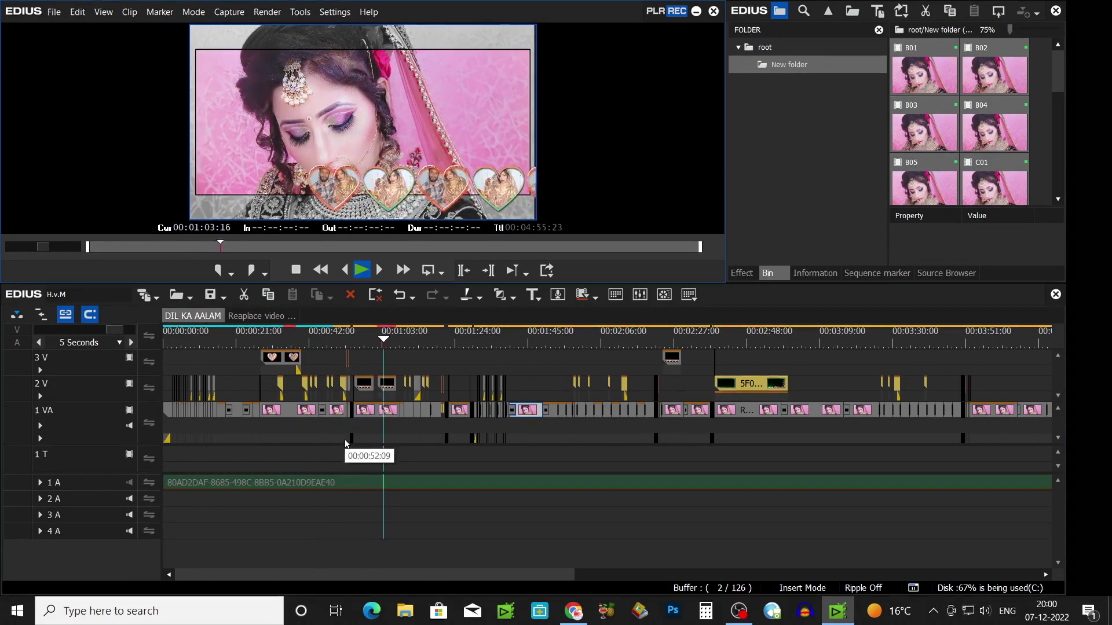
click(401, 342)
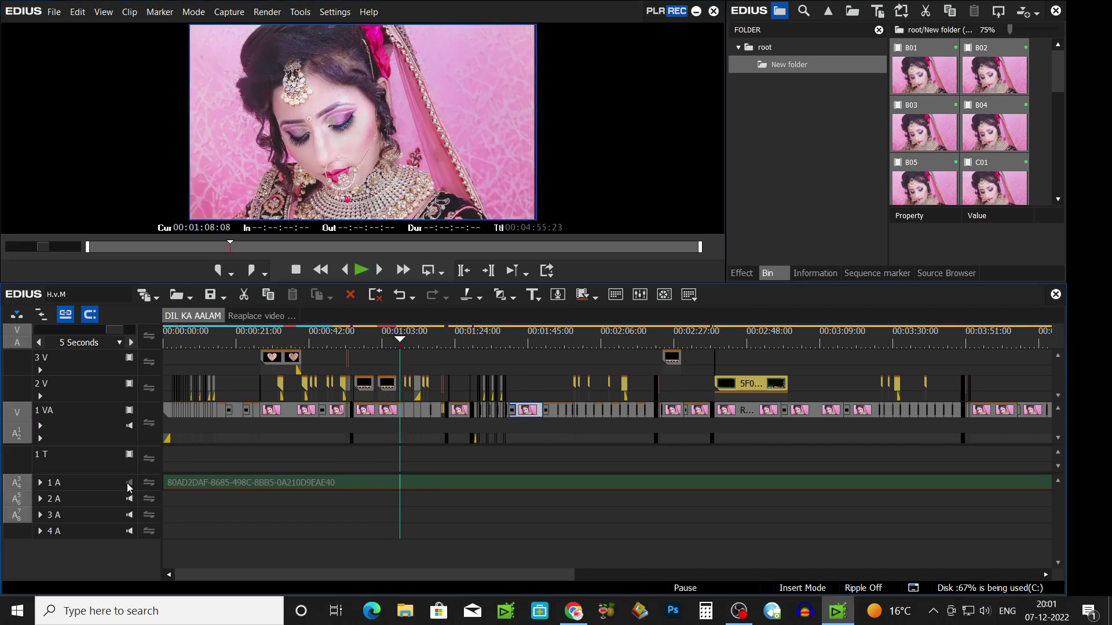
click(255, 481)
Review the remaining relinked footage by scrubbing and briefly playing the sequence up to about 00:04:49.
drag(441, 335, 542, 295)
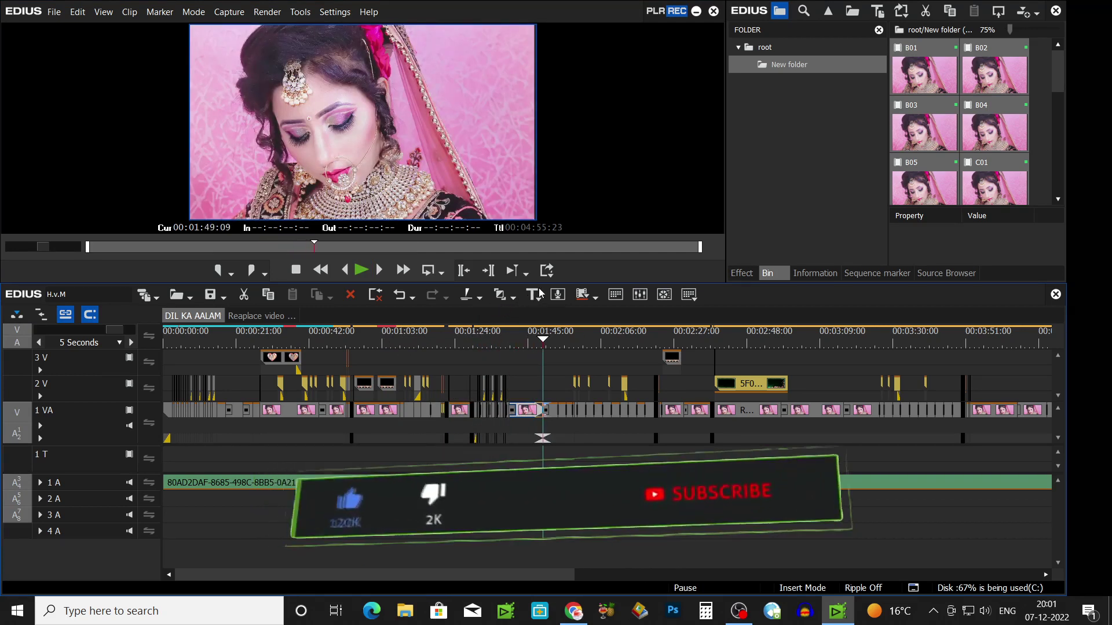
drag(364, 577, 443, 561)
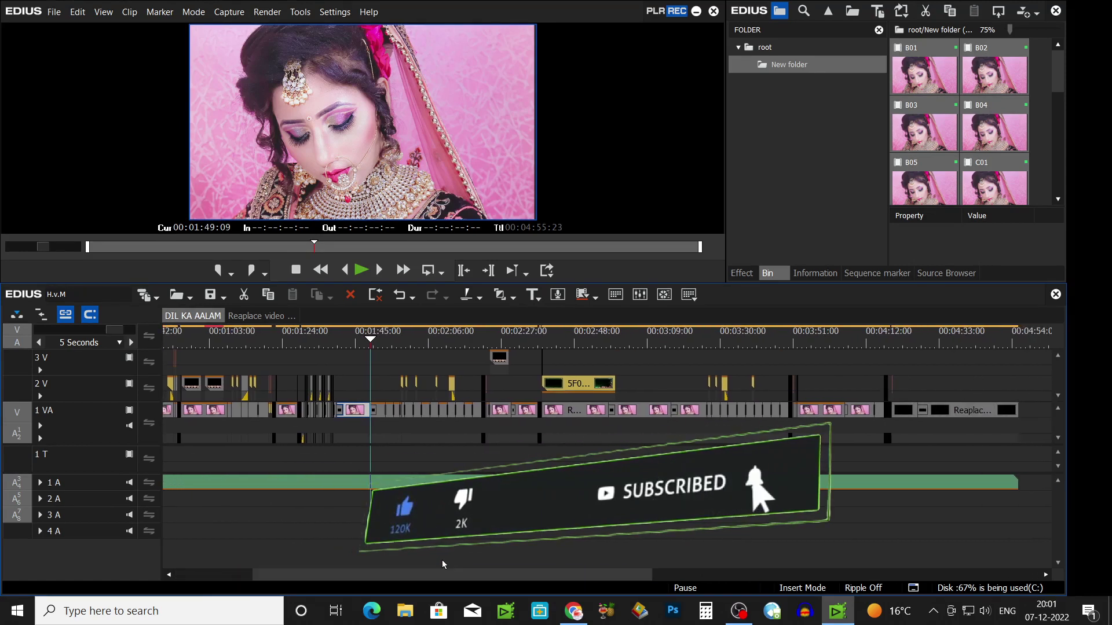
drag(371, 340, 494, 313)
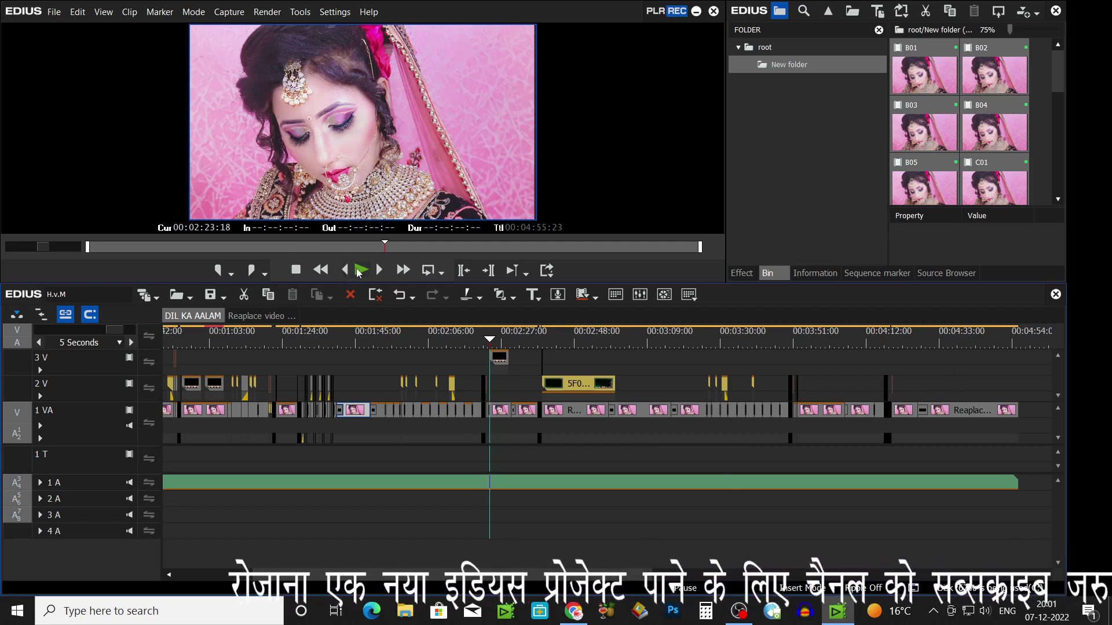
click(362, 270)
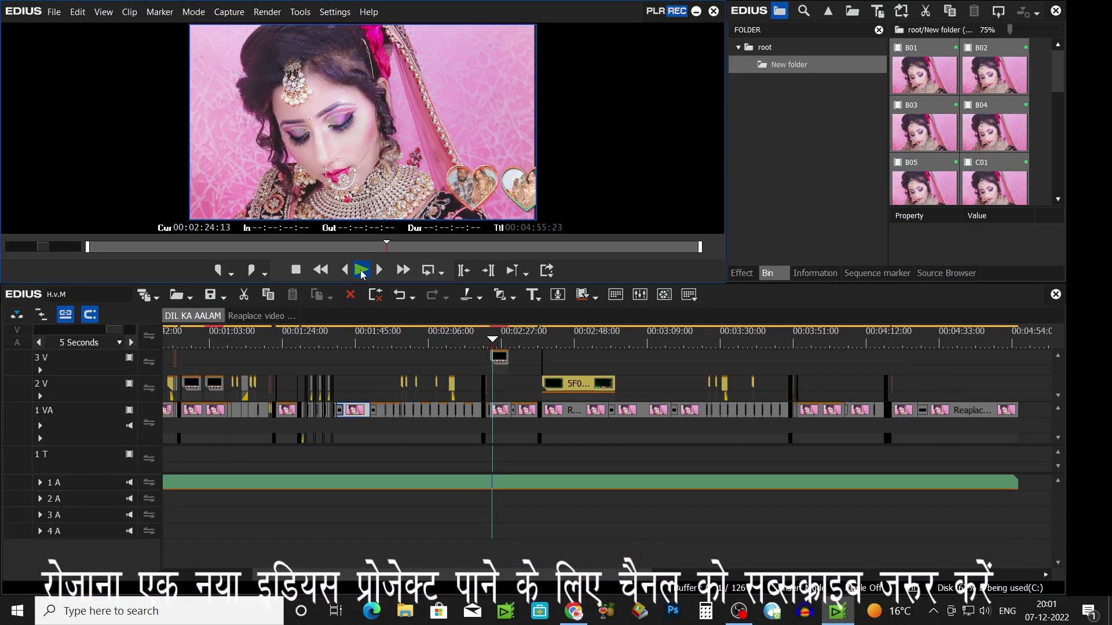
drag(493, 341, 796, 270)
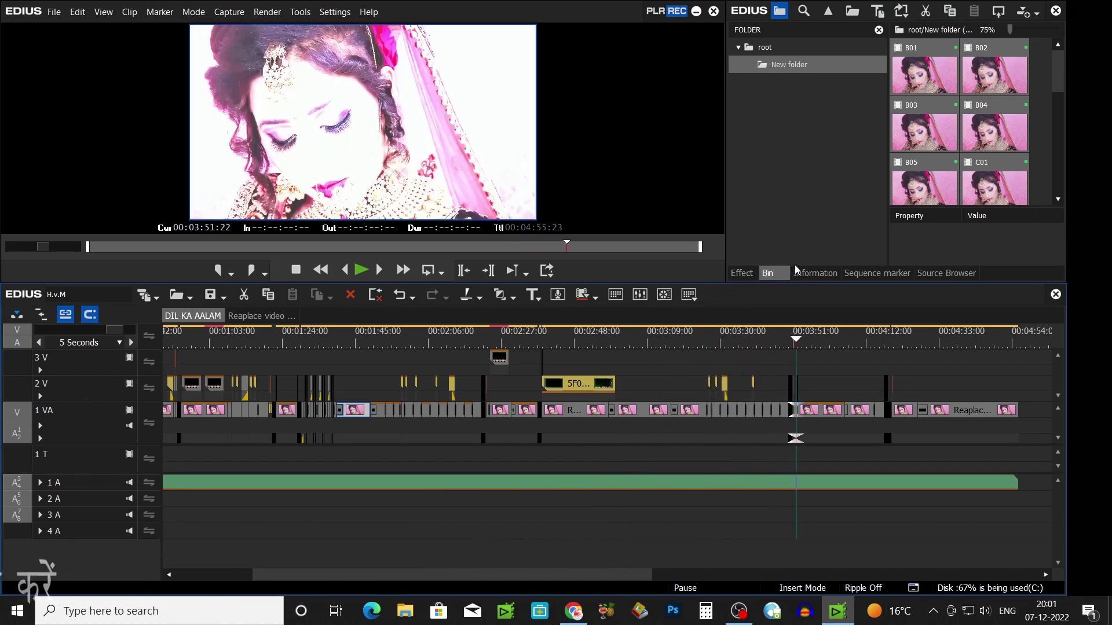
drag(433, 571, 544, 557)
drag(559, 338, 707, 302)
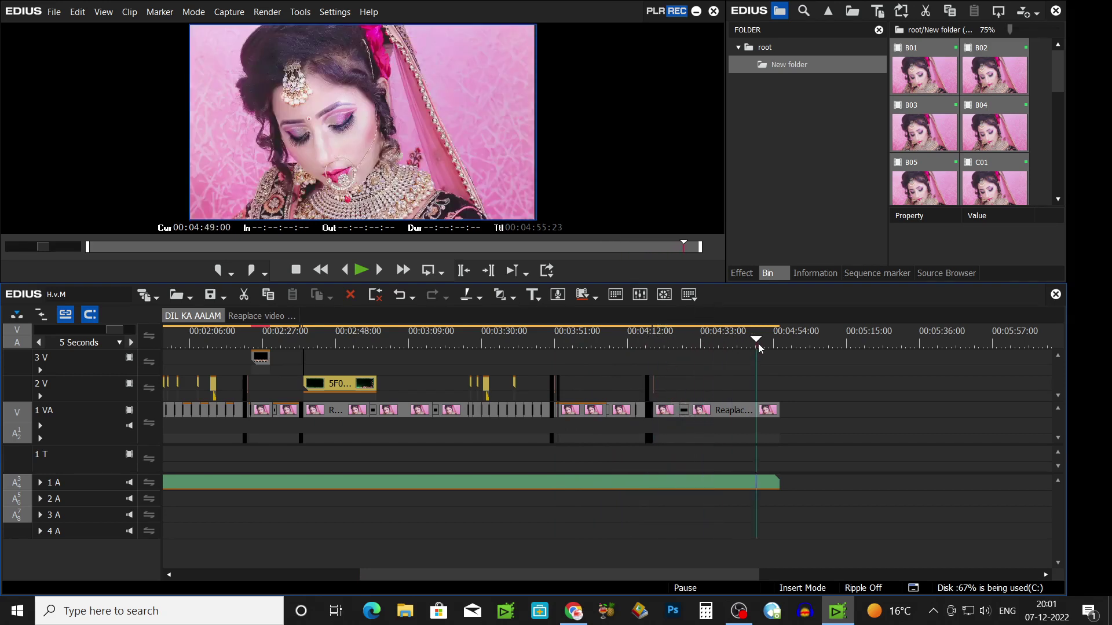